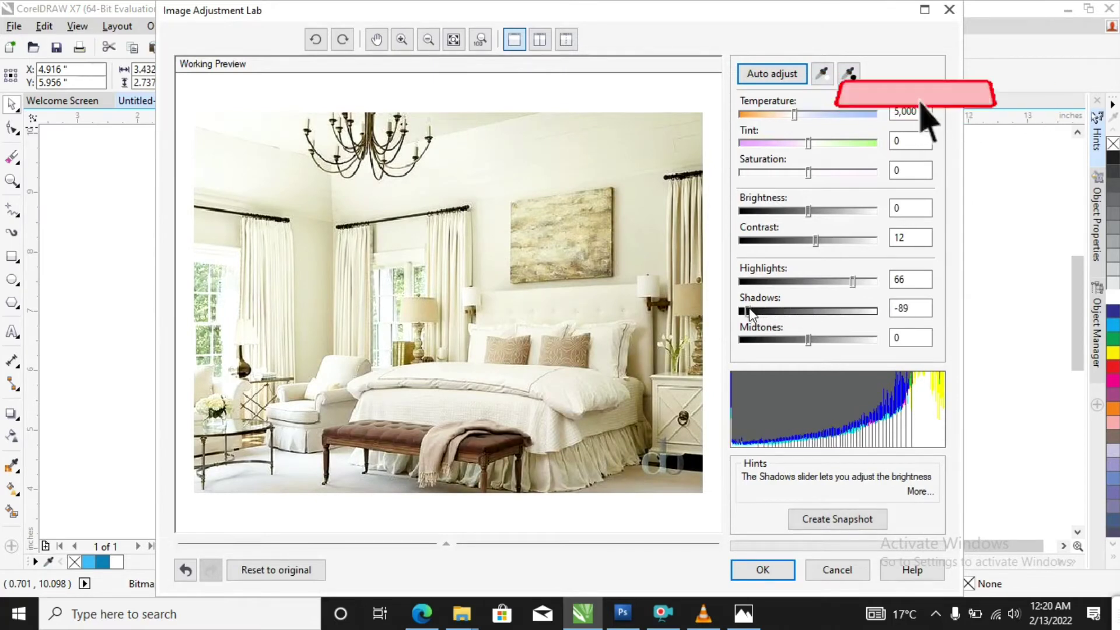
- Set the bedroom photo's Shadows to -100 and Midtones to about -34, and apply the image adjustments
left_click_drag(819, 346, 786, 344)
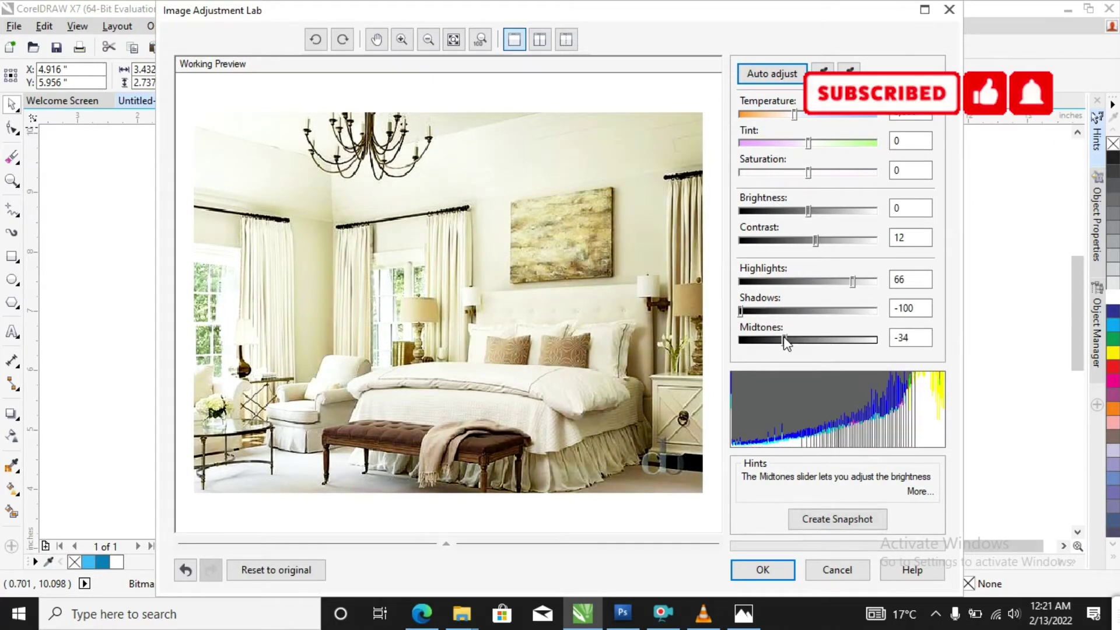
left_click(791, 566)
- Move the "Home" text above the page beside "MODERN" and set its font to Hamish
scroll(600, 292, "down", 2)
scroll(506, 306, "down", 4)
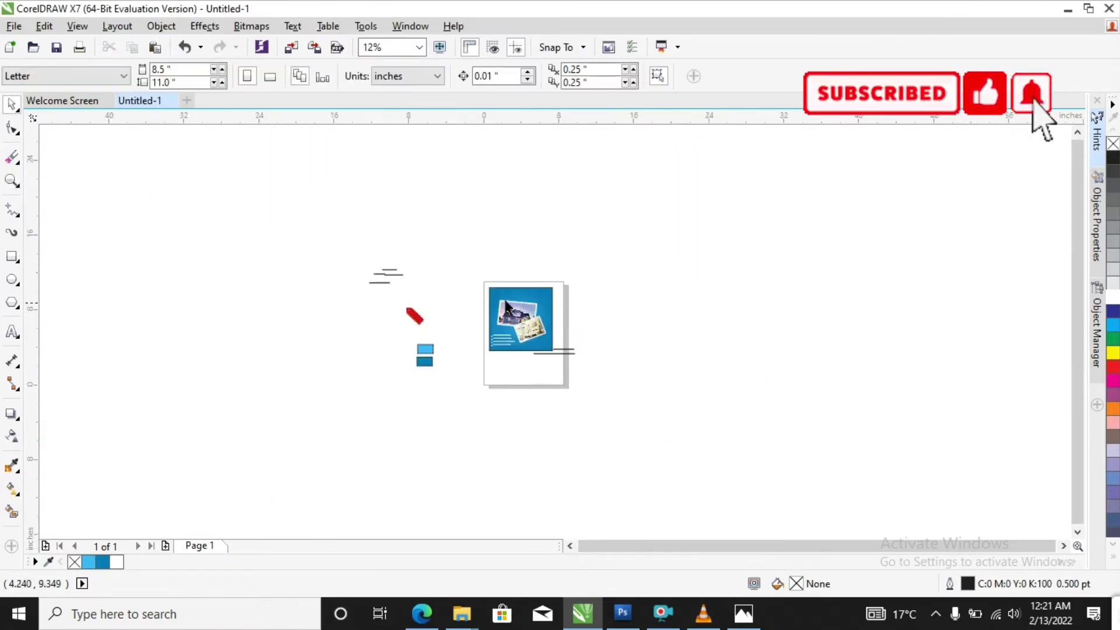
left_click_drag(375, 233, 631, 383)
left_click(230, 238)
left_click_drag(230, 238, 664, 245)
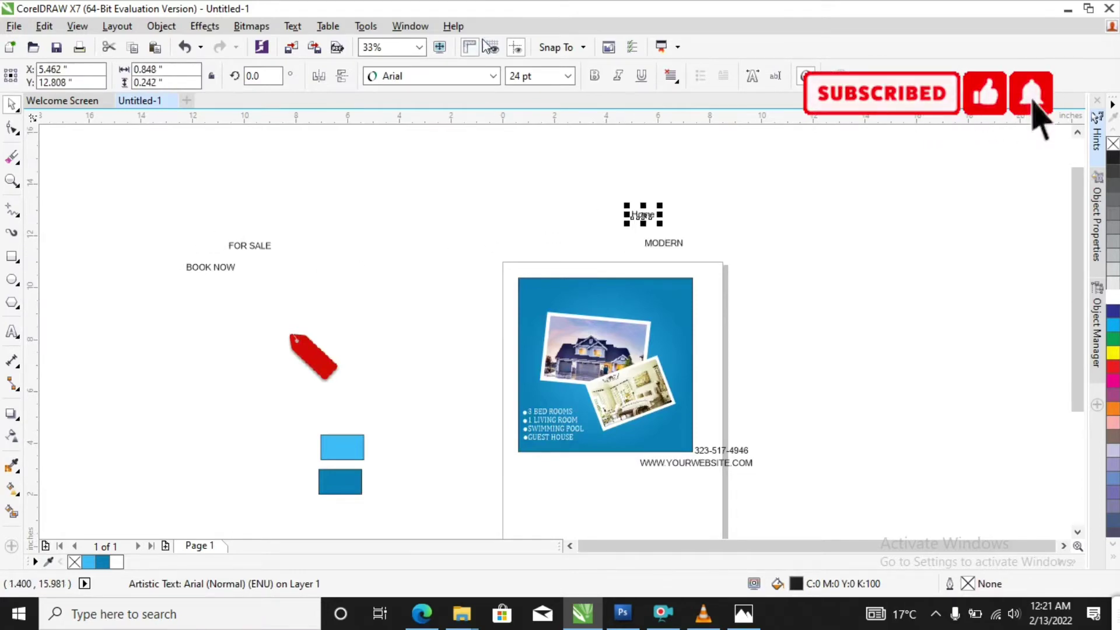
left_click(493, 76)
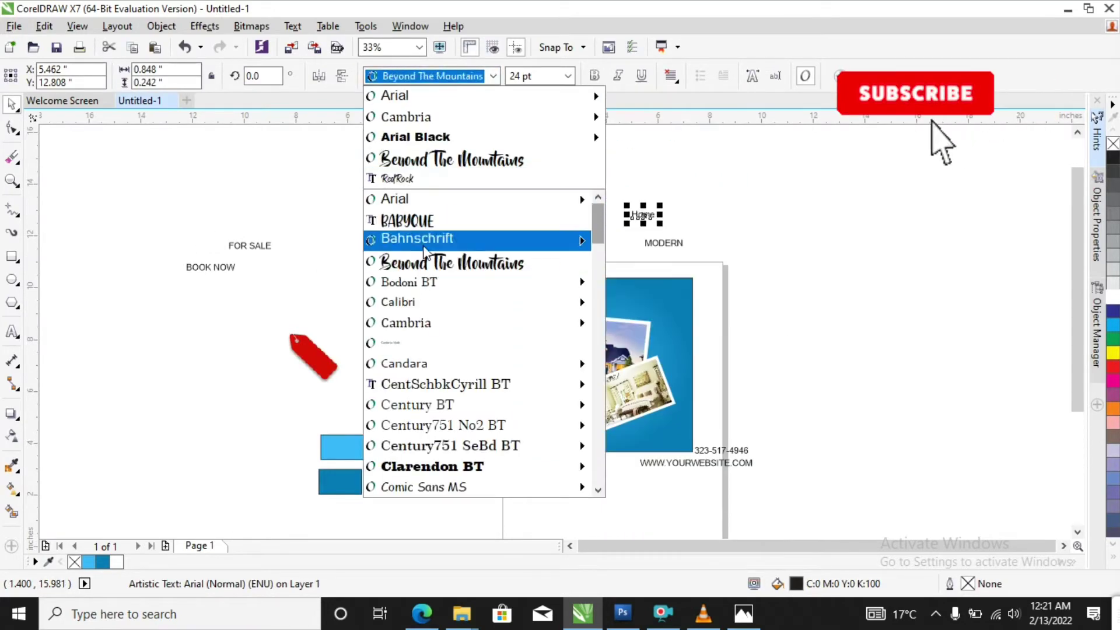
scroll(419, 379, "down", 6)
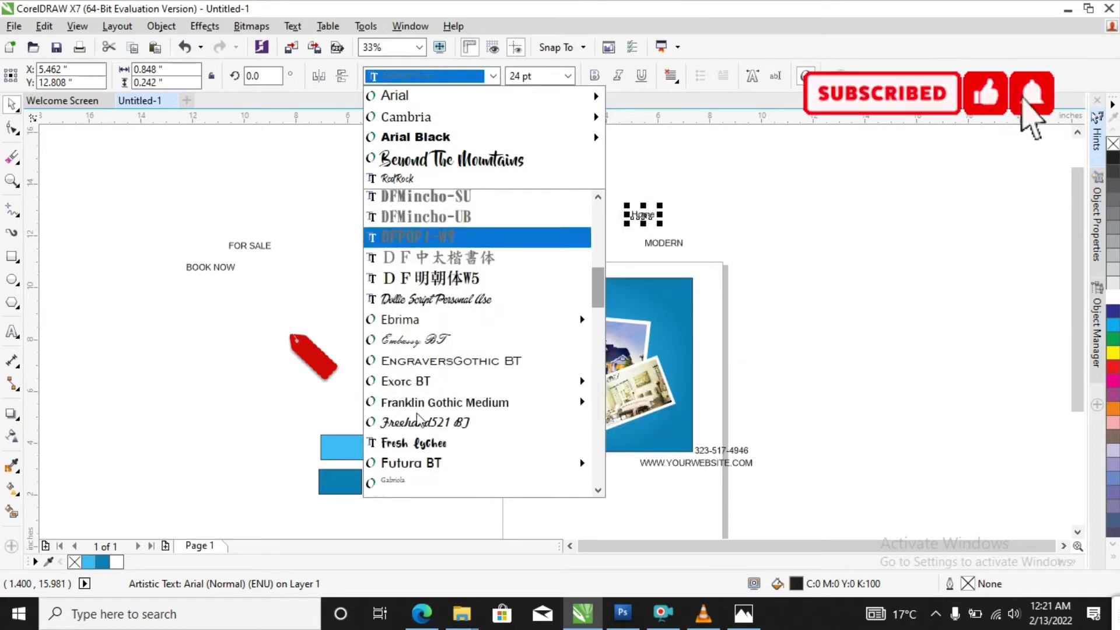
scroll(419, 416, "down", 3)
left_click(416, 425)
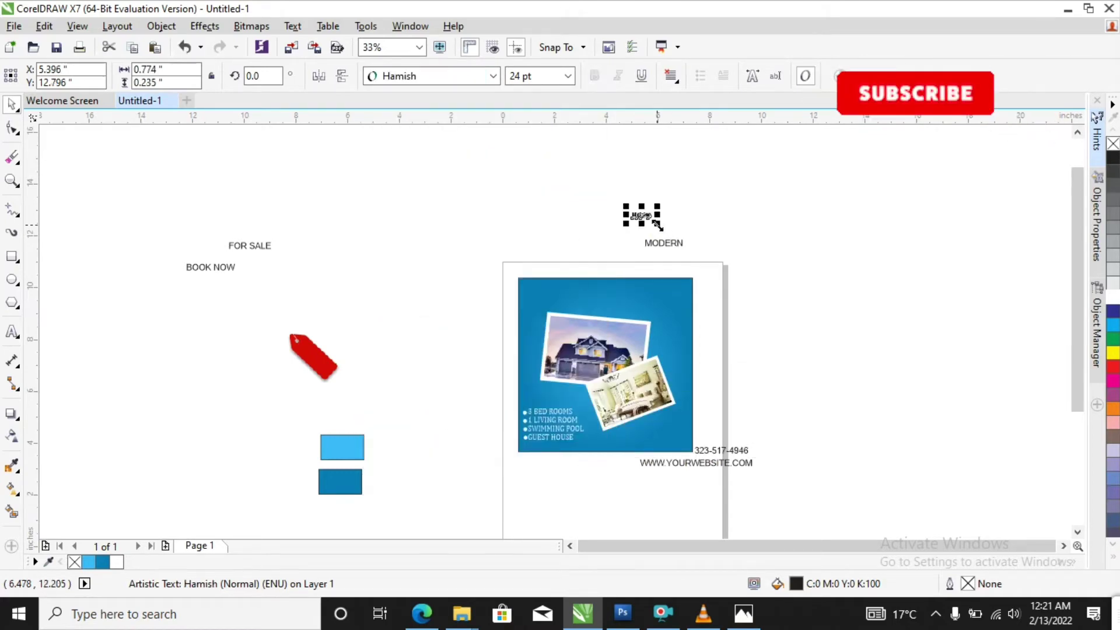
- Resize the "Home" text to about 80 pt in the blue flyer's upper-right area and colour it white
left_click_drag(656, 226, 754, 304)
scroll(659, 275, "up", 2)
left_click_drag(648, 280, 549, 407)
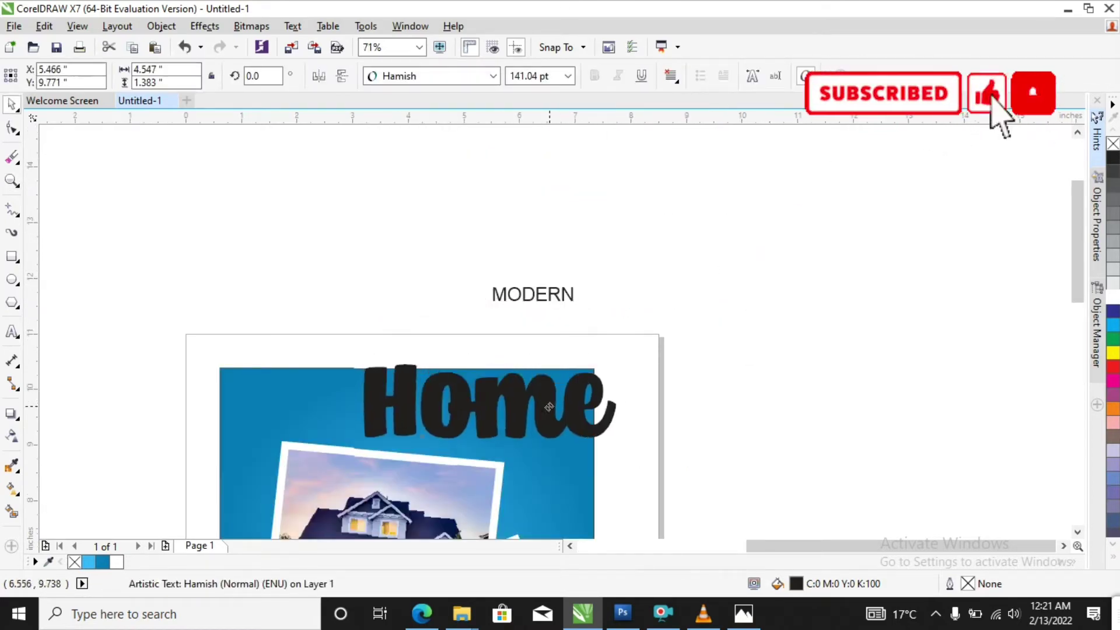
left_click_drag(619, 446, 553, 442)
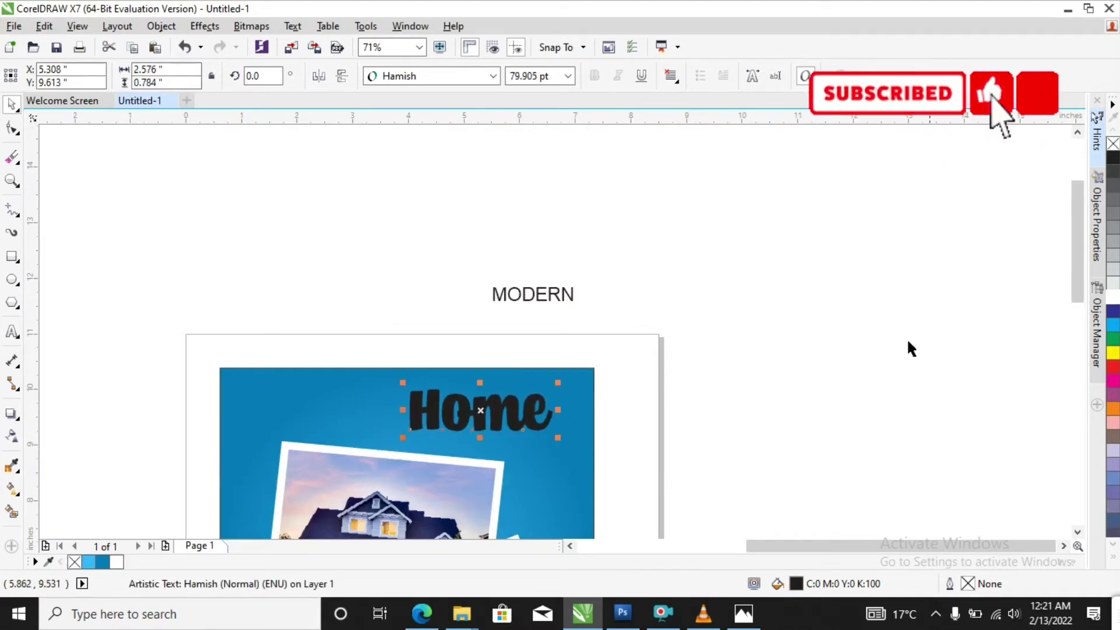
left_click(655, 295)
scroll(654, 315, "down", 2)
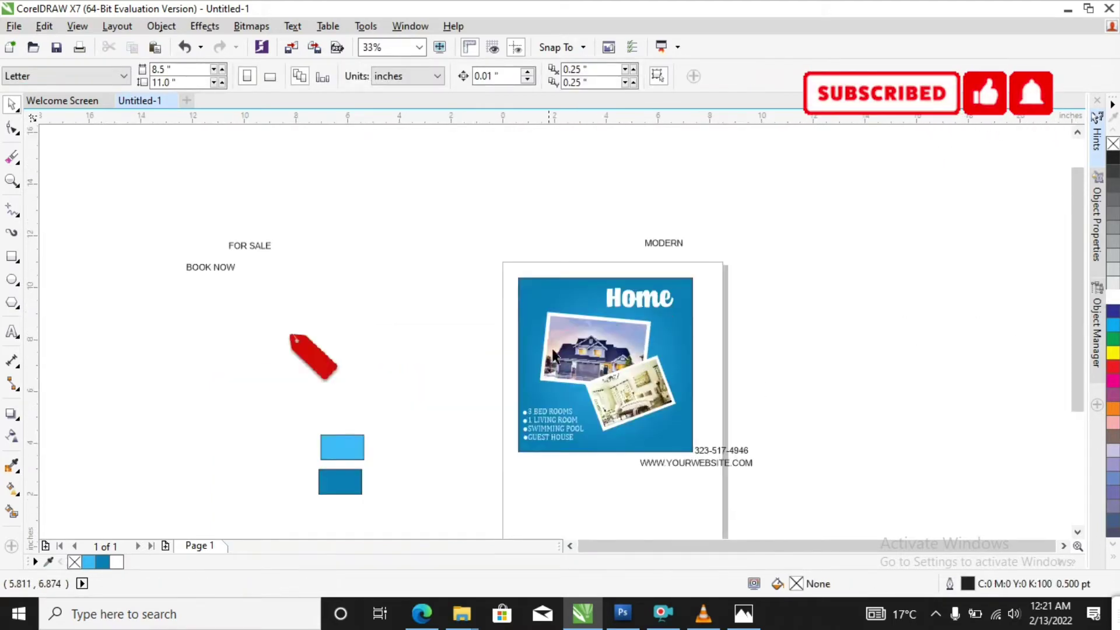
- Move the "FOR SALE" text onto the flyer, directly below "Home"
left_click(266, 247)
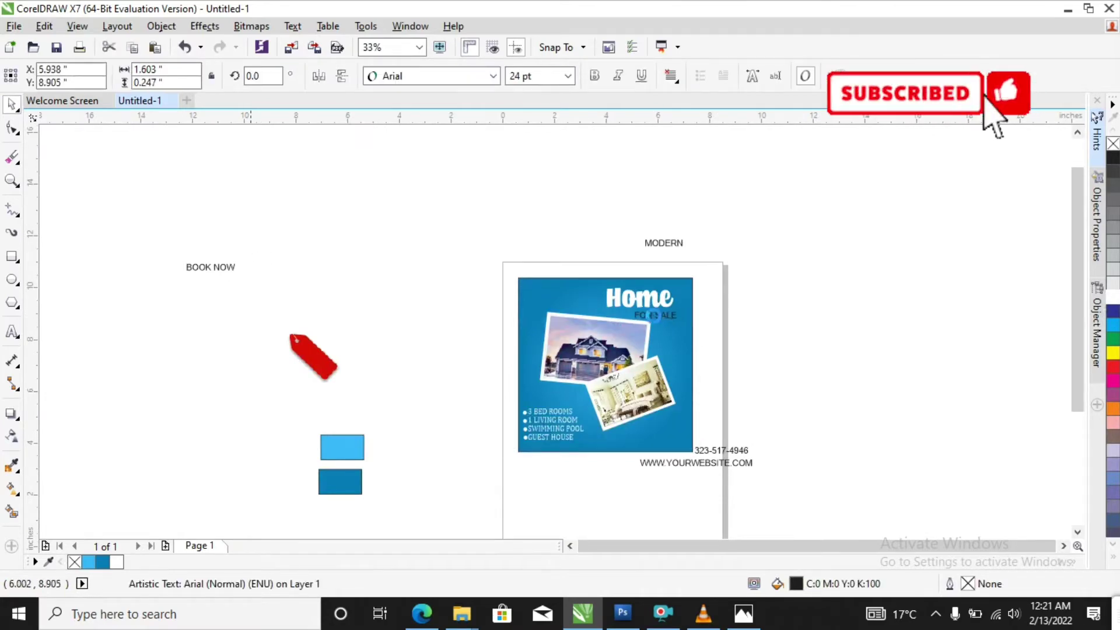
key("F2")
left_click_drag(577, 262, 746, 356)
key("F3")
key("F2")
left_click_drag(393, 202, 745, 360)
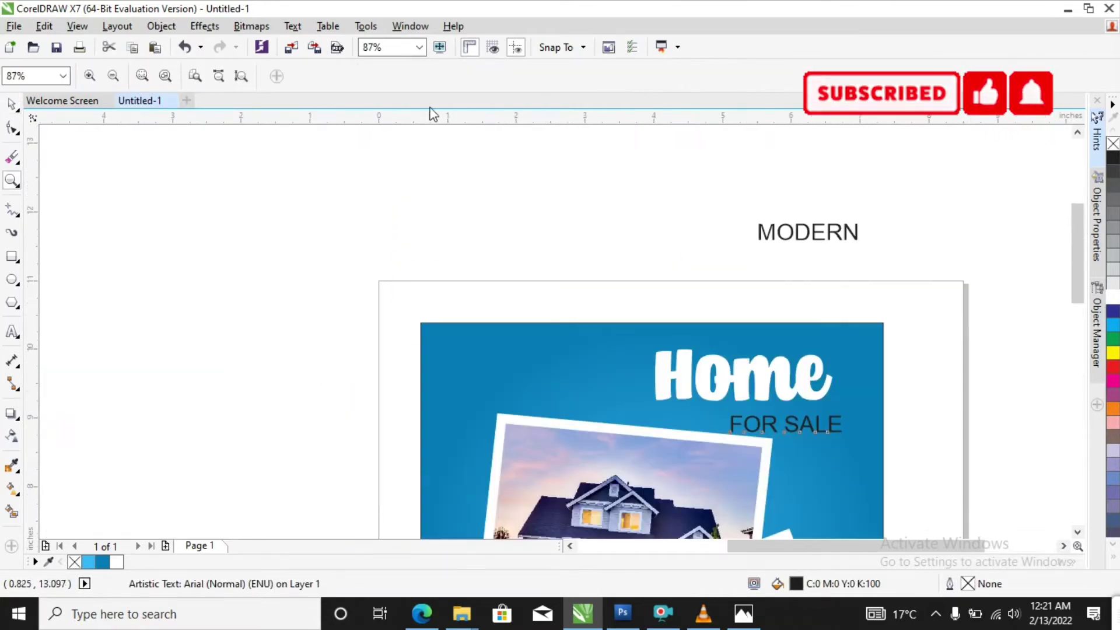
- Format "FOR SALE" in white GeoSlab703 MdCn BT at about 38 pt and align it beneath "Home"
key("space")
left_click(493, 76)
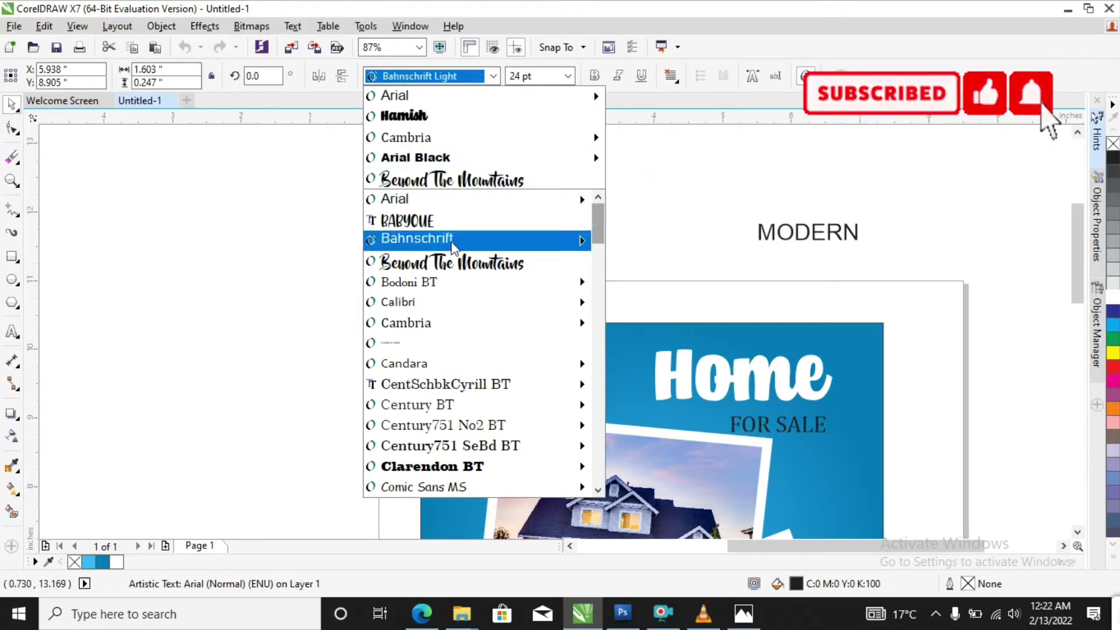
mouse_move(454, 291)
scroll(454, 304, "down", 5)
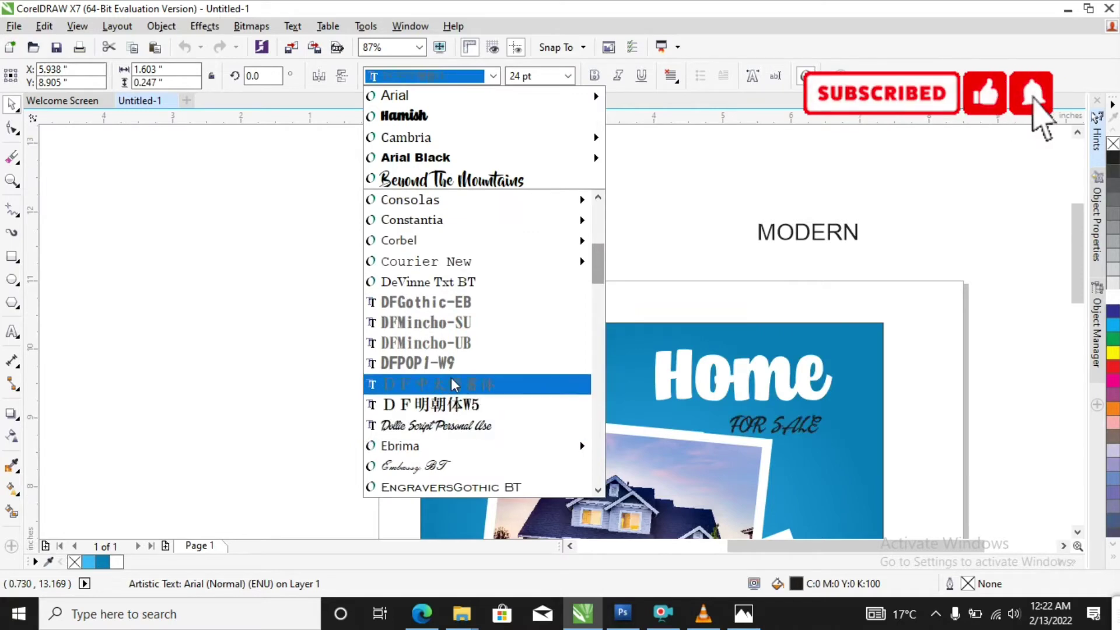
scroll(437, 464, "down", 3)
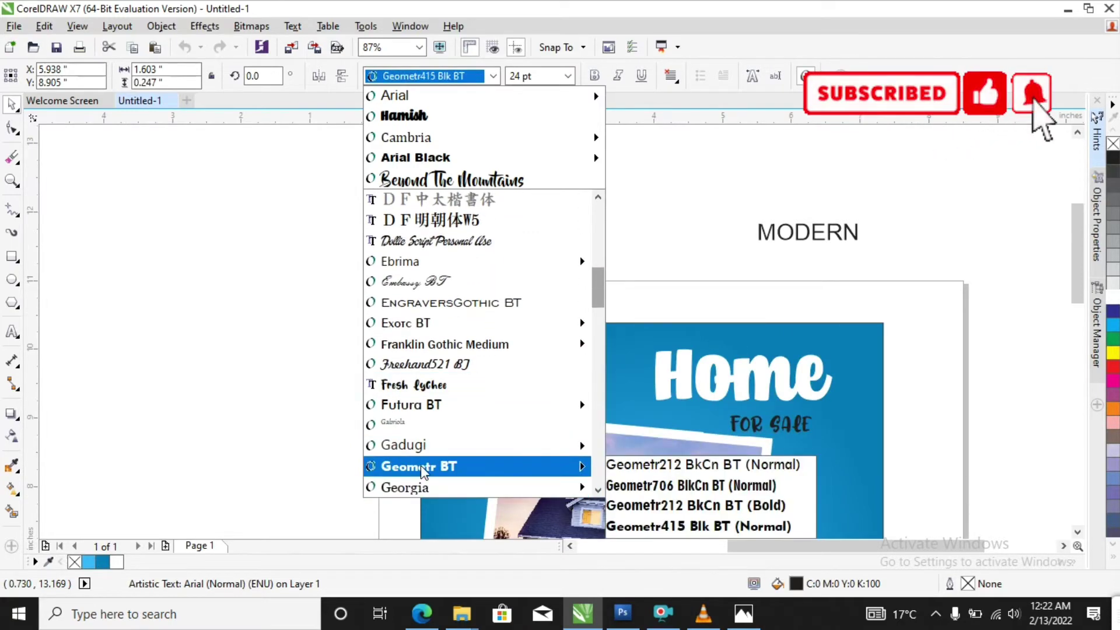
scroll(440, 452, "down", 1)
left_click(437, 448)
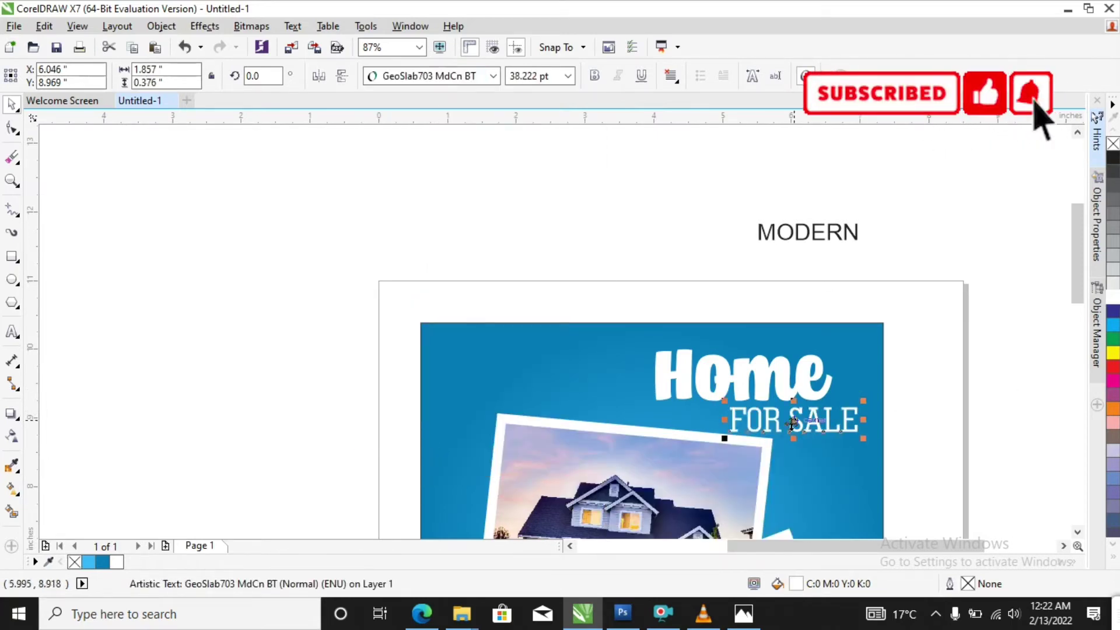
left_click_drag(792, 424, 785, 421)
- Format "MODERN" in white GeoSlab703 MdCn BT at about 46 pt and place it directly above "Home"
left_click(808, 232)
left_click(493, 75)
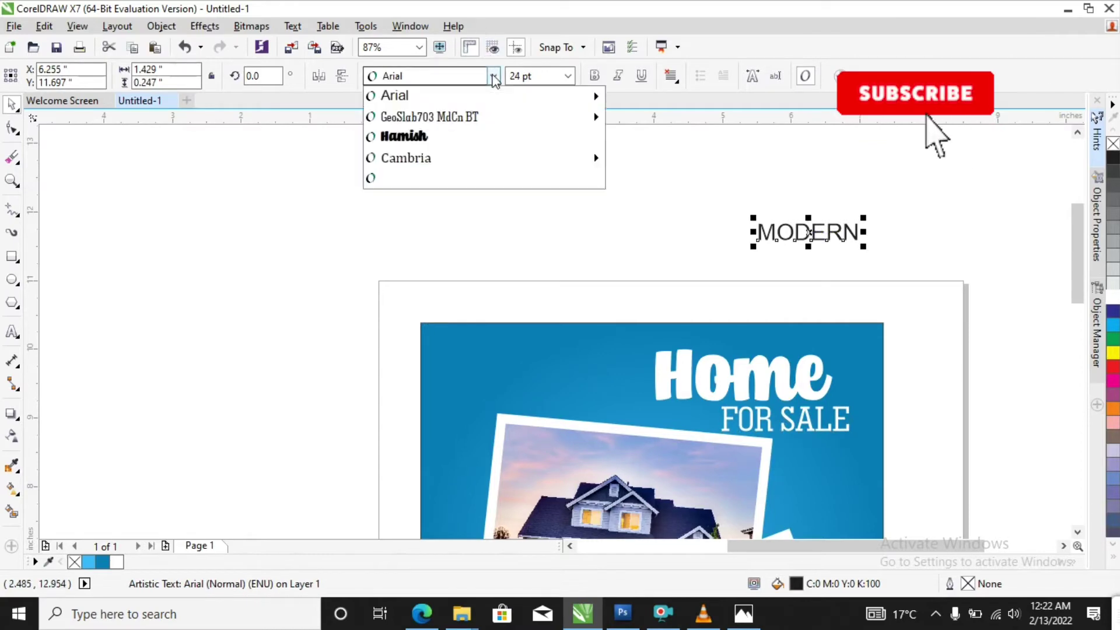
left_click(687, 113)
left_click_drag(837, 251, 901, 263)
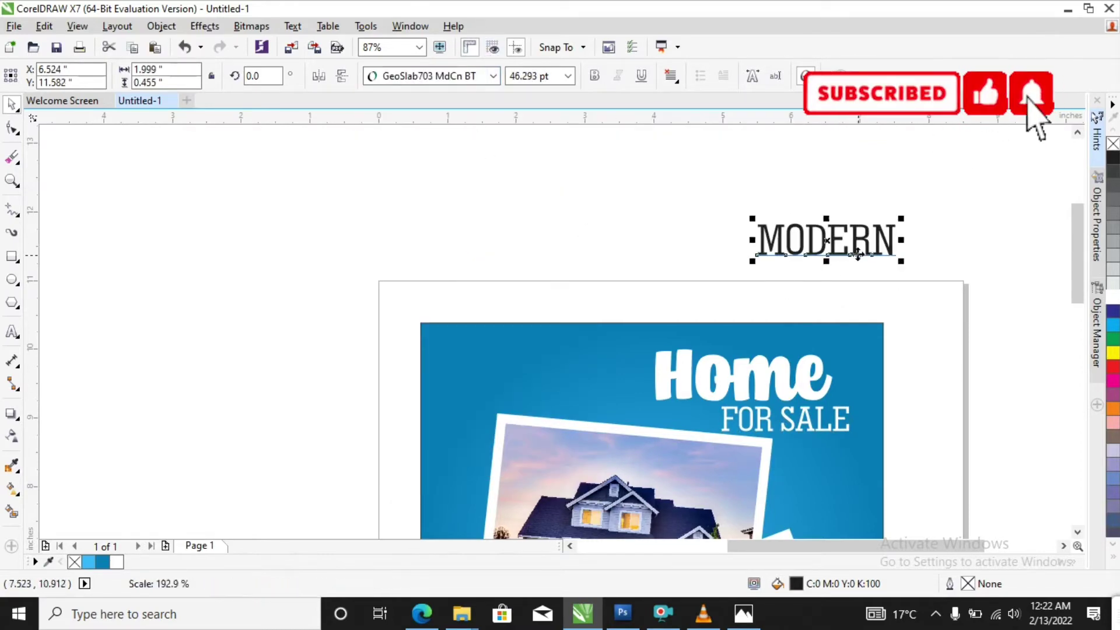
left_click_drag(810, 273, 781, 336)
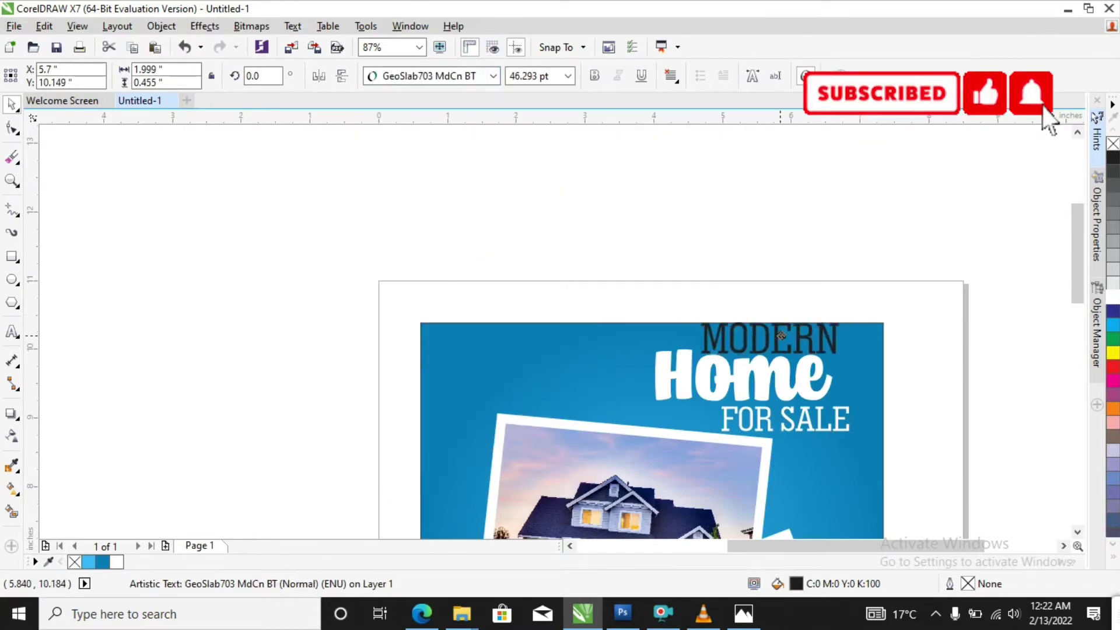
left_click(1114, 298)
left_click(800, 281)
- Select the three heading lines "MODERN", "Home" and "FOR SALE" and move them slightly down together
key("F3")
key("F2")
left_click_drag(523, 245, 766, 400)
left_click_drag(717, 177, 425, 334)
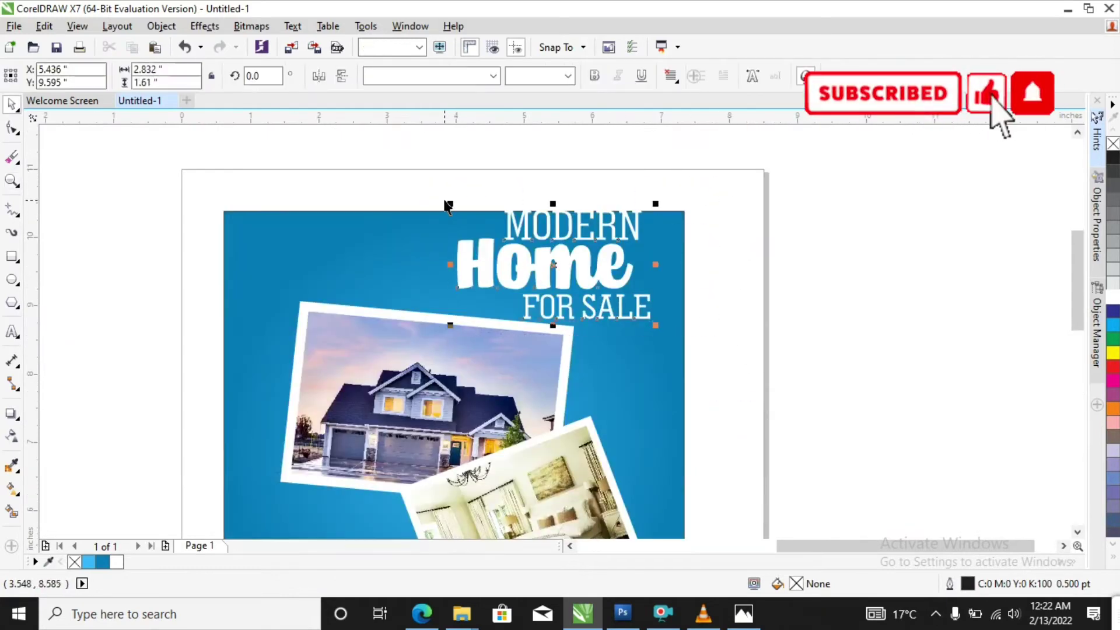
left_click_drag(571, 264, 577, 281)
left_click(702, 321)
key("F3")
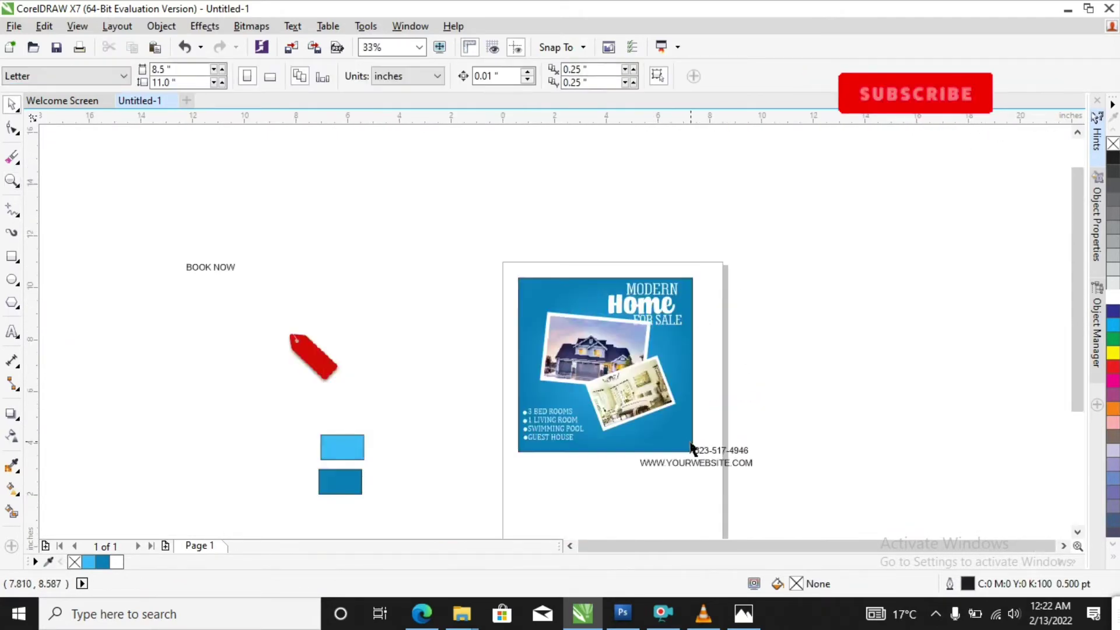
- Move the house and bedroom photos down together to clear space below the heading
left_click(600, 335)
left_click(645, 399, "shift")
left_click_drag(645, 399, 611, 388)
left_click(707, 326)
- Nudge the three-line heading further down, between the flyer's top edge and the house photo
key("F3")
key("F2")
key("space")
left_click_drag(661, 279, 760, 327)
key("Down")
key("Down")
key("Down")
key("Down")
key("Down")
key("Down")
key("Down")
key("Down")
key("Down")
key("Down")
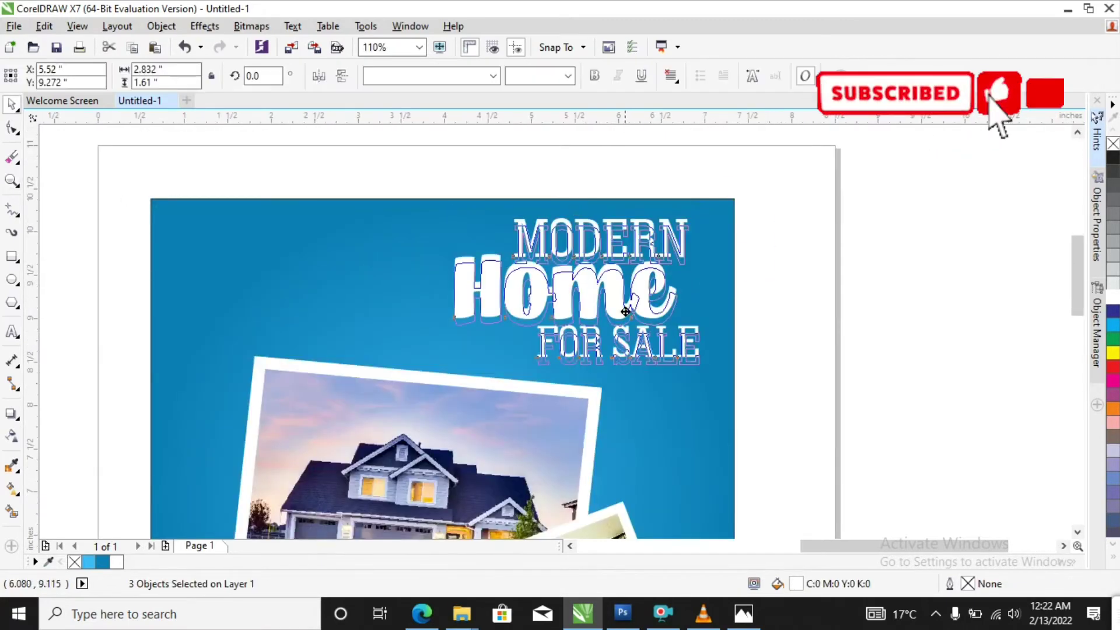
left_click(774, 353)
key("F3")
key("F2")
key("space")
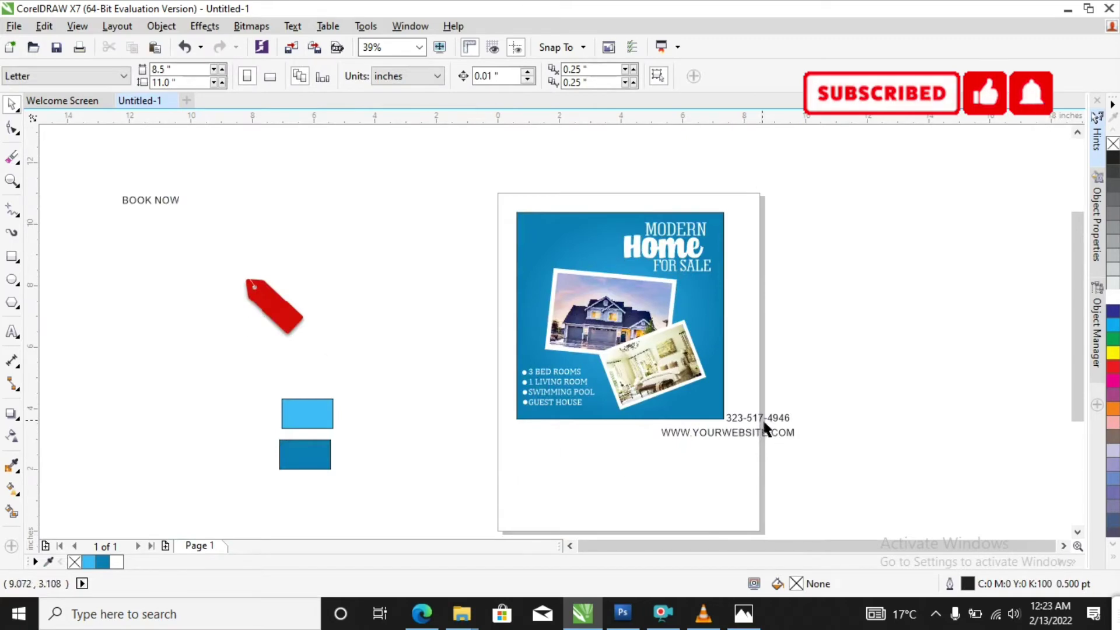
left_click_drag(767, 417, 590, 419)
key("ctrl+z")
left_click(635, 476)
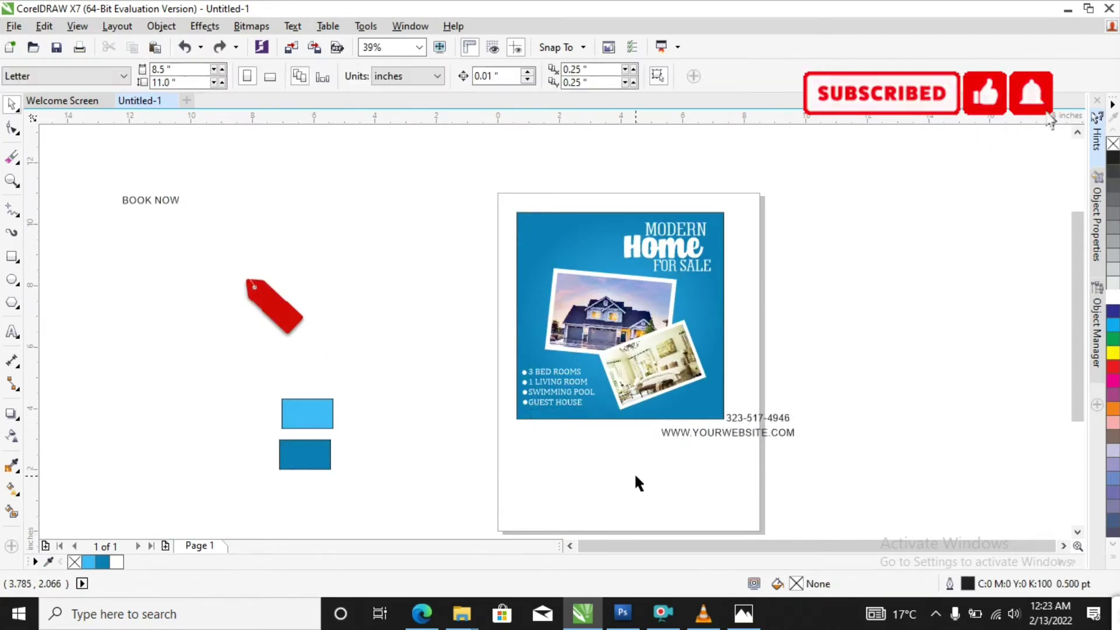
- Move the "BOOK NOW" text beside the flyer's lower-right edge, above the phone number
left_click(155, 200)
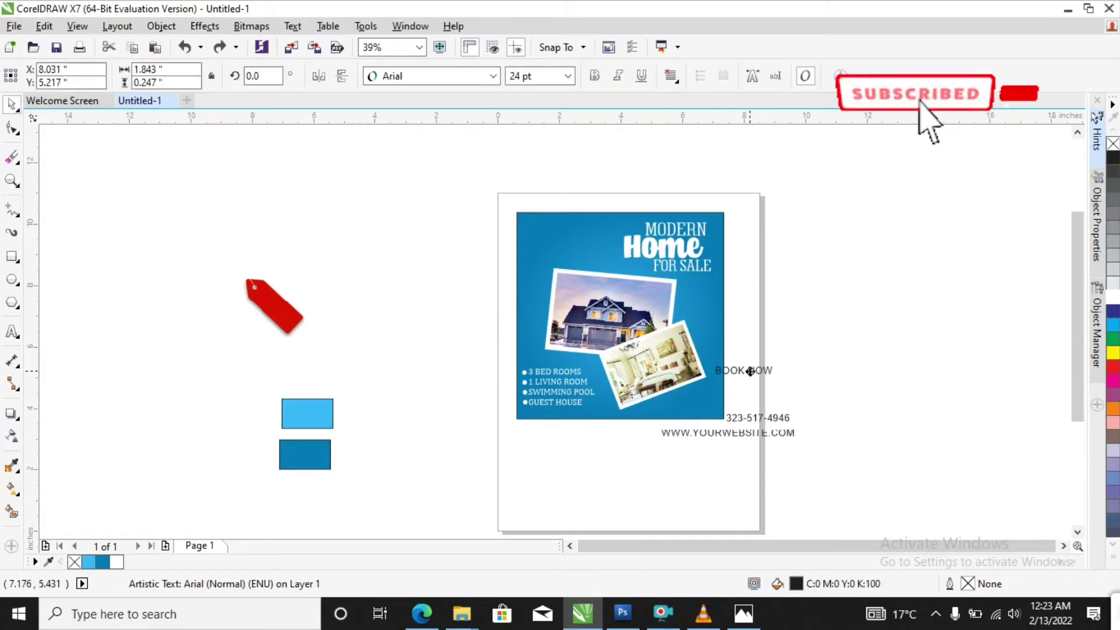
left_click_drag(816, 344, 594, 461)
left_click_drag(728, 275, 730, 291)
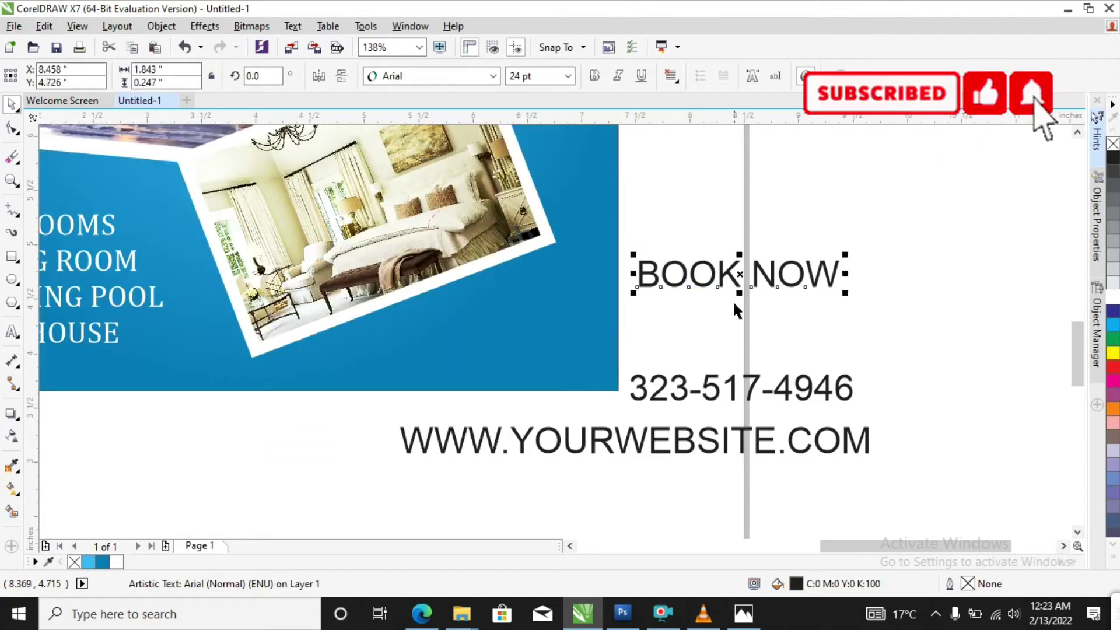
left_click(732, 301)
- Draw a rectangle about 0.98 by 0.29 inches below the bedroom photo and round its corners to about 0.045 inches
key("F6")
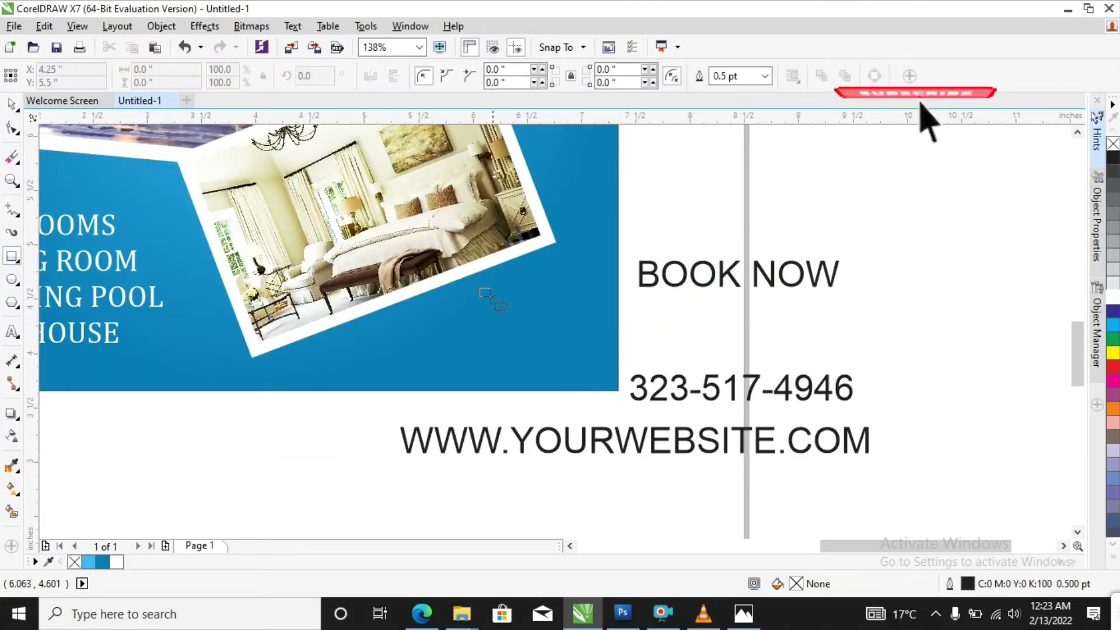
left_click_drag(480, 288, 581, 321)
key("F2")
left_click_drag(655, 269, 433, 360)
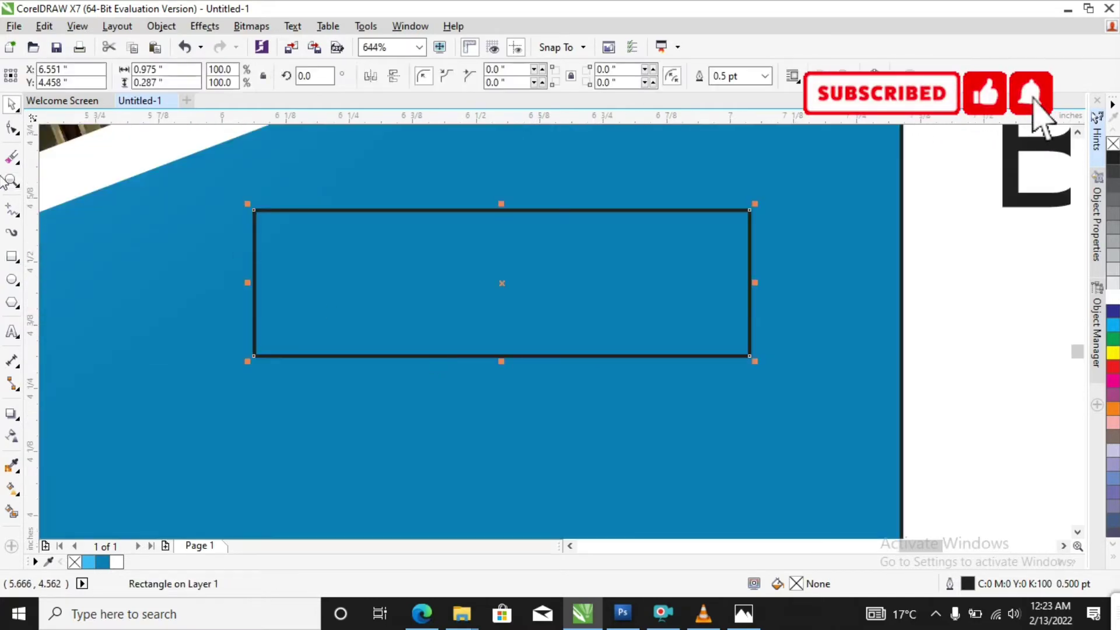
left_click_drag(258, 213, 268, 232)
key("space")
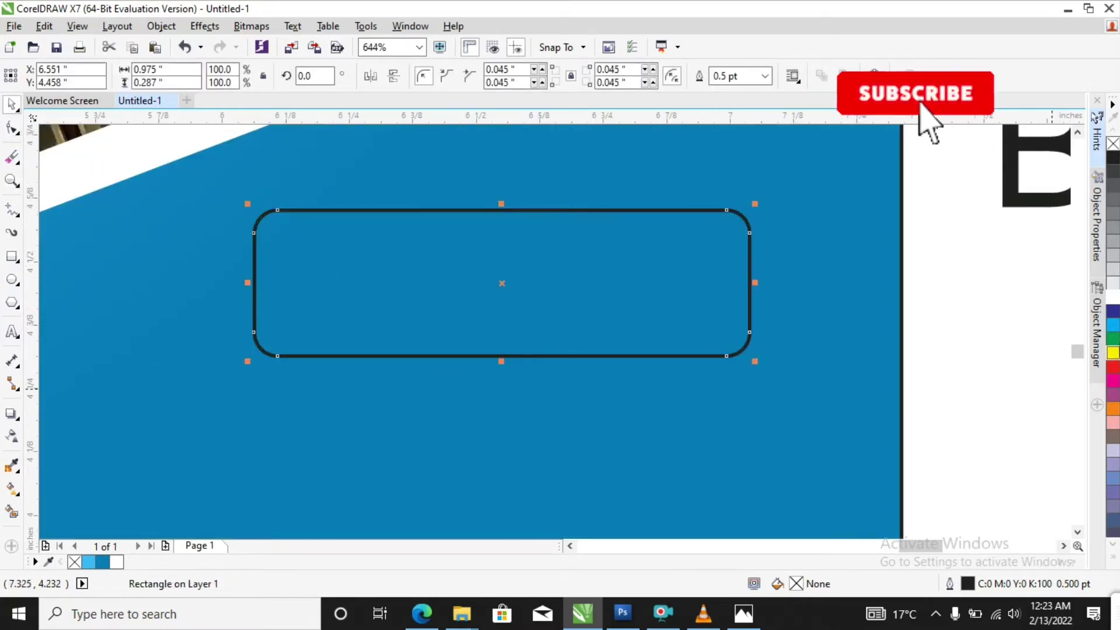
- Fill the rounded rectangle with the RGB red 235, 3, 11 (#EB030B) and set its outline to None
left_click(1113, 366)
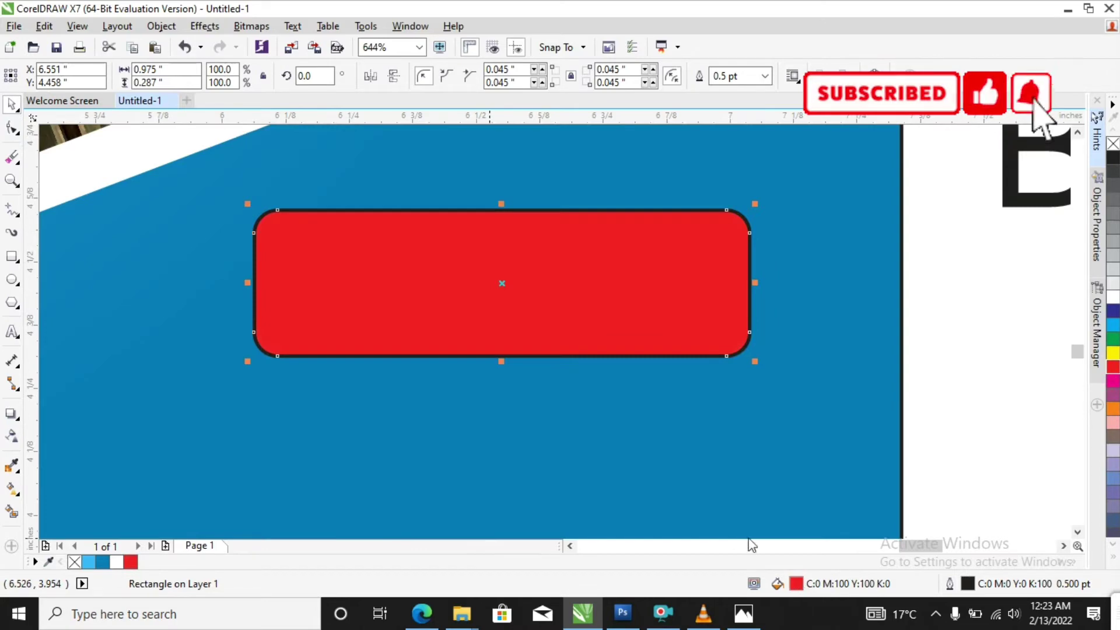
key("shift+F11")
left_click(339, 372)
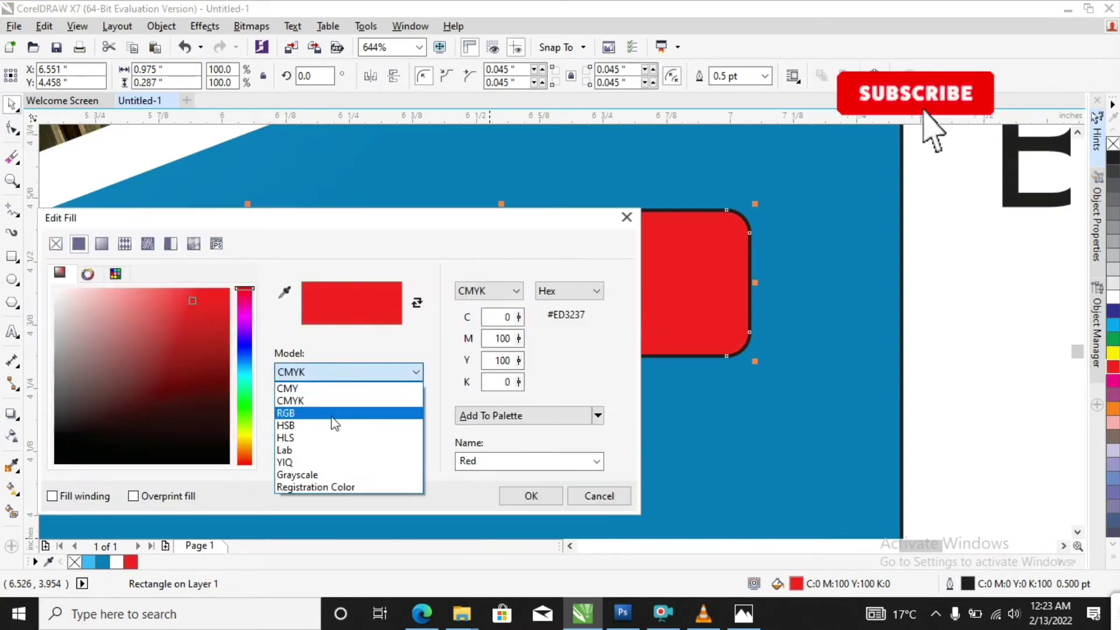
left_click(302, 411)
left_click_drag(228, 290, 247, 283)
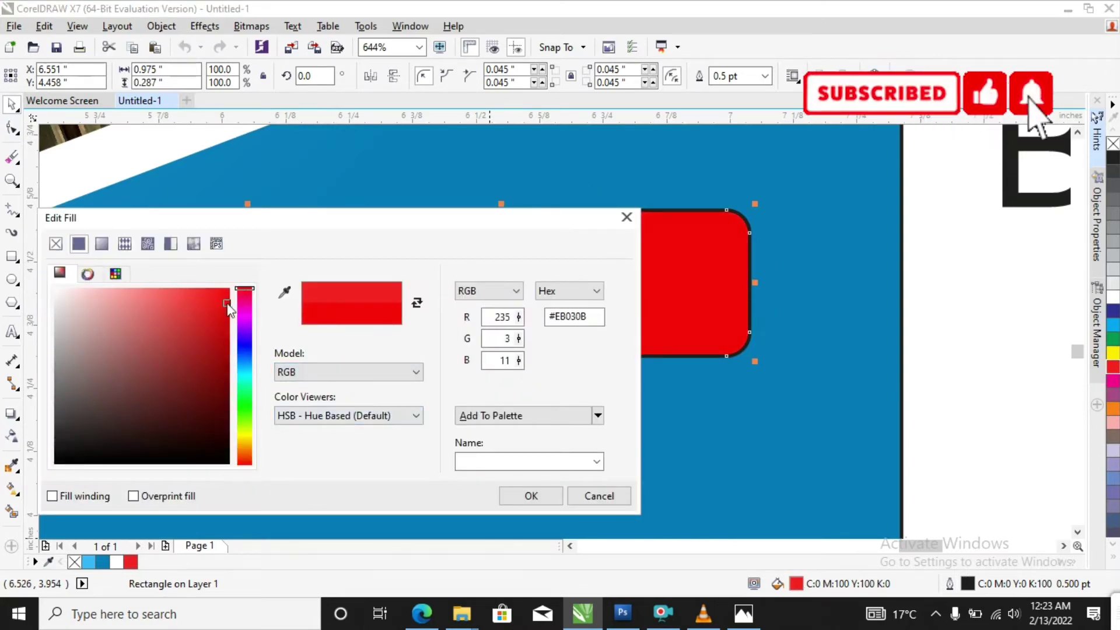
left_click(531, 496)
left_click(764, 77)
left_click(747, 92)
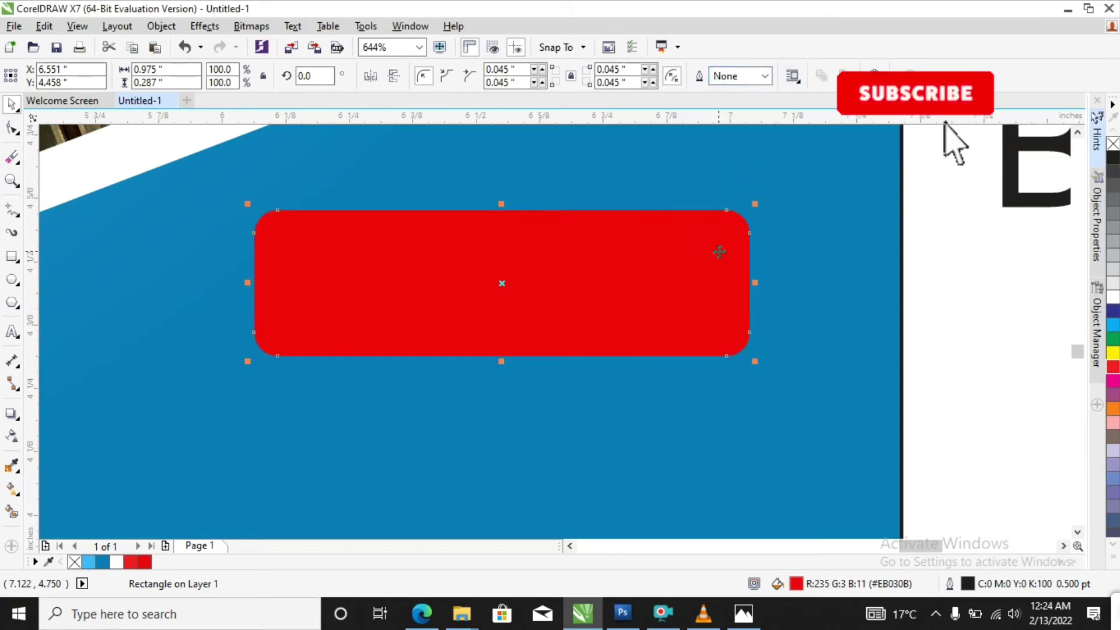
- Darken the rounded rectangle's fill to RGB 212, 0, 7 (#D40007)
key("F3")
scroll(583, 320, "up", 3)
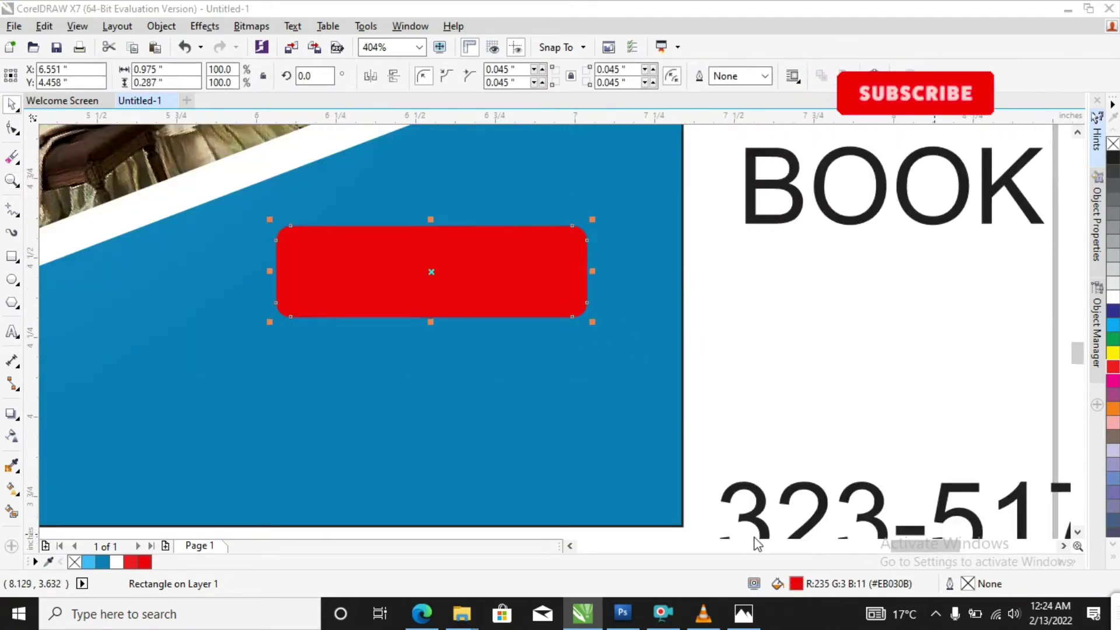
double_click(797, 583)
left_click_drag(402, 225, 745, 353)
left_click_drag(580, 422, 580, 438)
left_click_drag(623, 332, 616, 137)
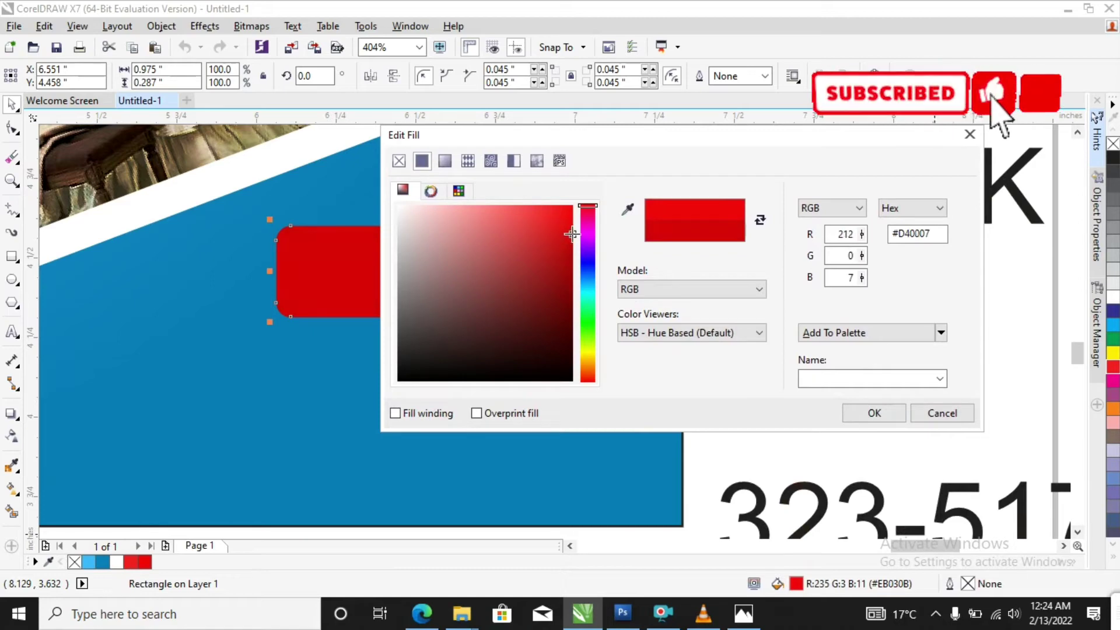
left_click(854, 415)
left_click(698, 260)
scroll(698, 260, "down", 3)
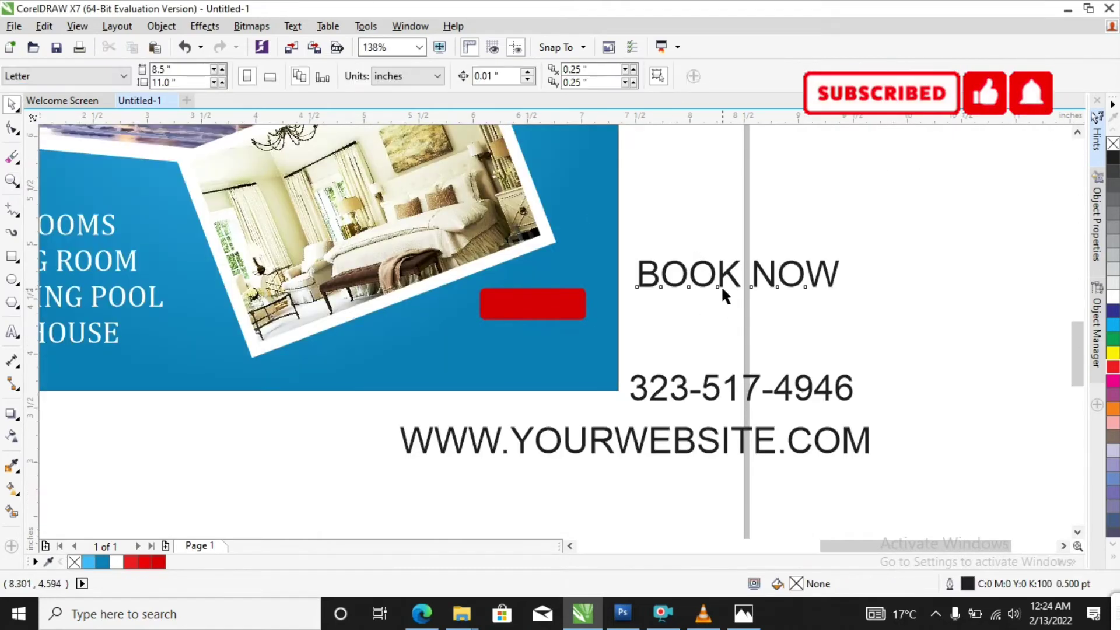
- Place the "BOOK NOW" text beside the flyer and set its font to Clarendon Blk BT
left_click_drag(725, 270, 601, 306)
scroll(660, 315, "up", 2)
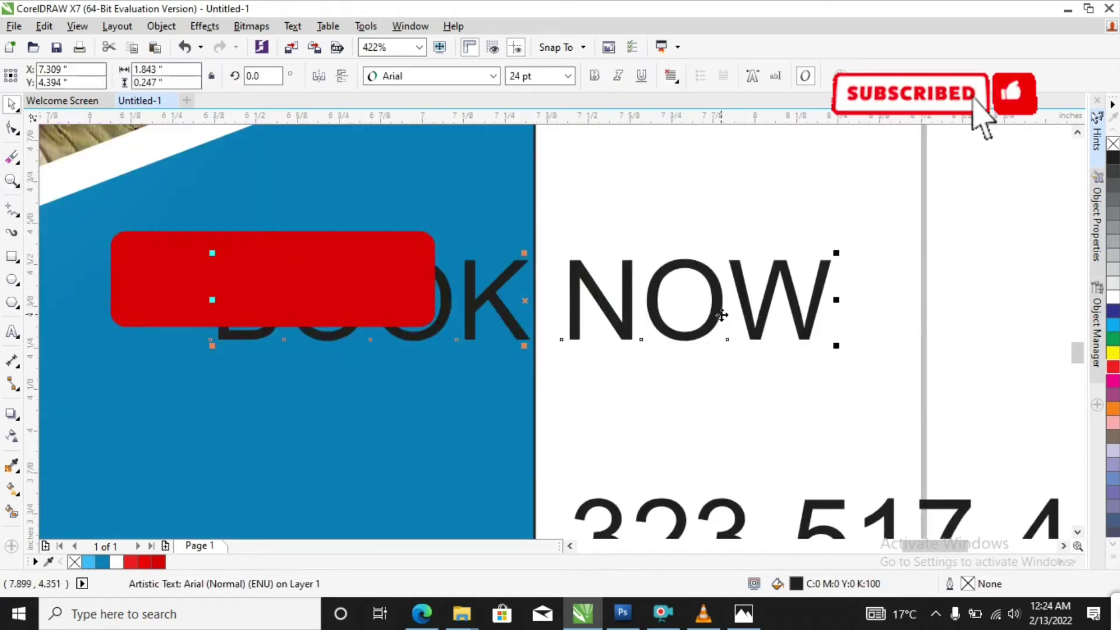
left_click_drag(605, 308, 883, 293)
left_click(495, 77)
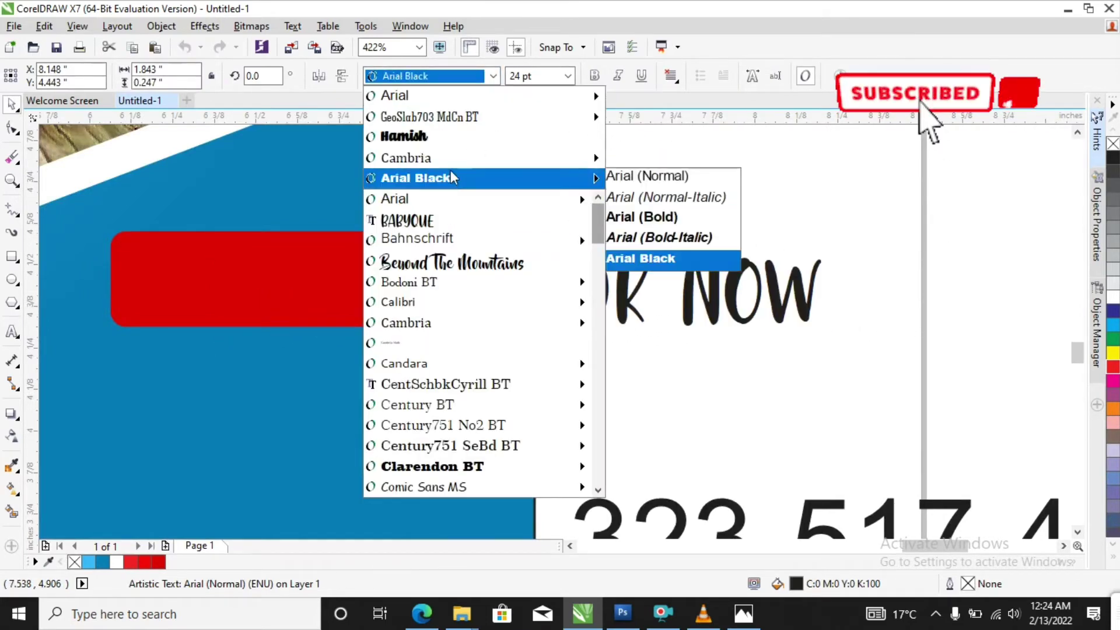
mouse_move(447, 122)
mouse_move(439, 180)
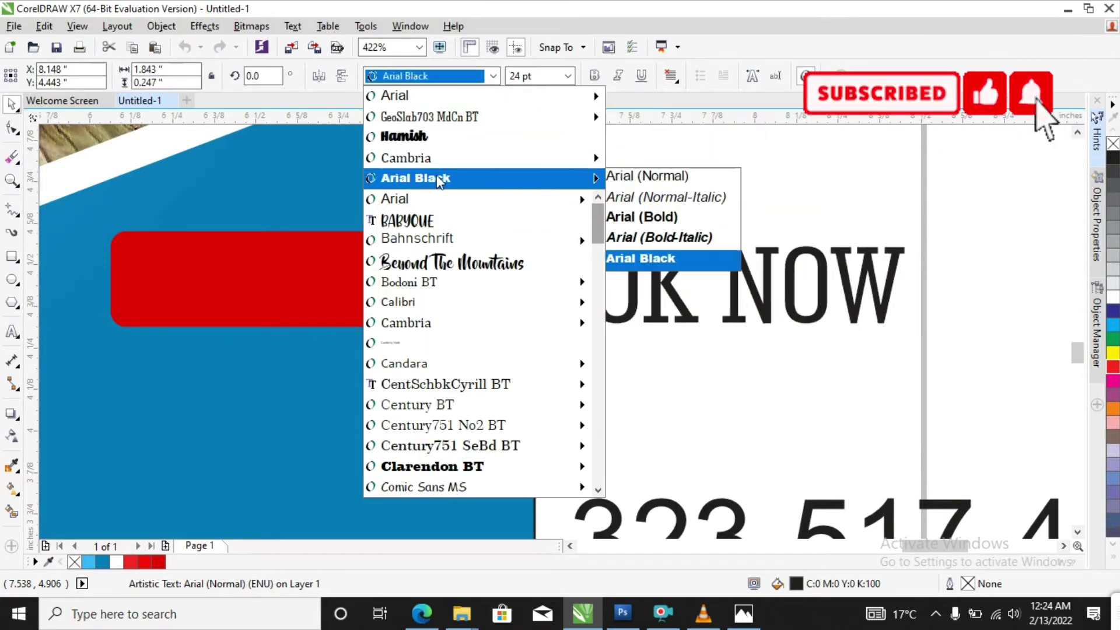
mouse_move(431, 466)
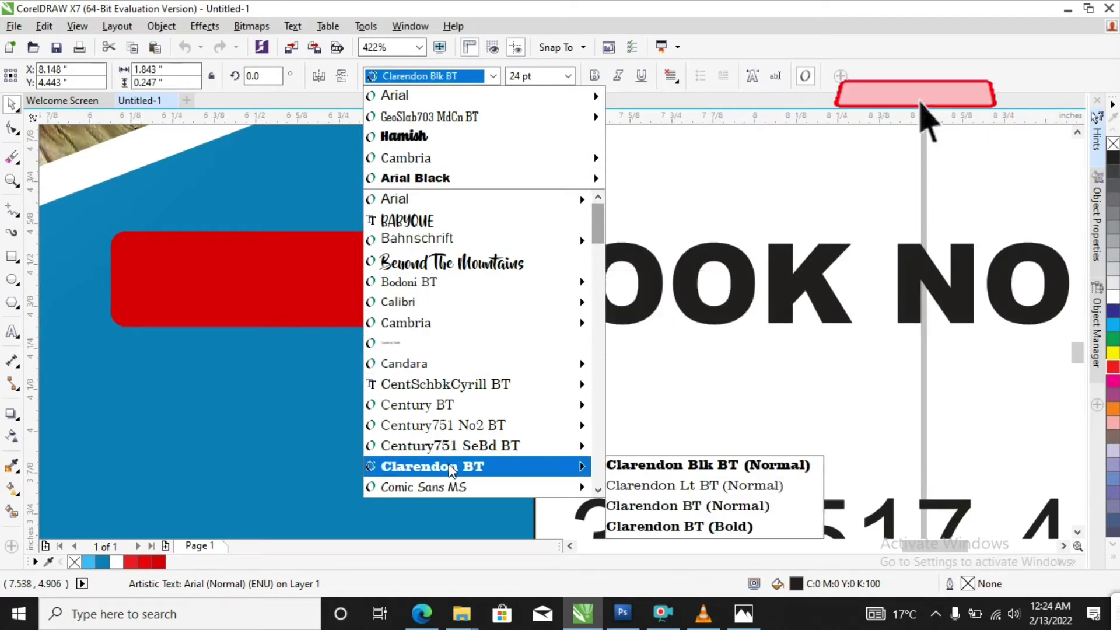
left_click(677, 535)
- Move the "BOOK NOW" text onto the red rounded rectangle and narrow it to about 0.85 inches wide
left_click_drag(655, 277, 326, 269)
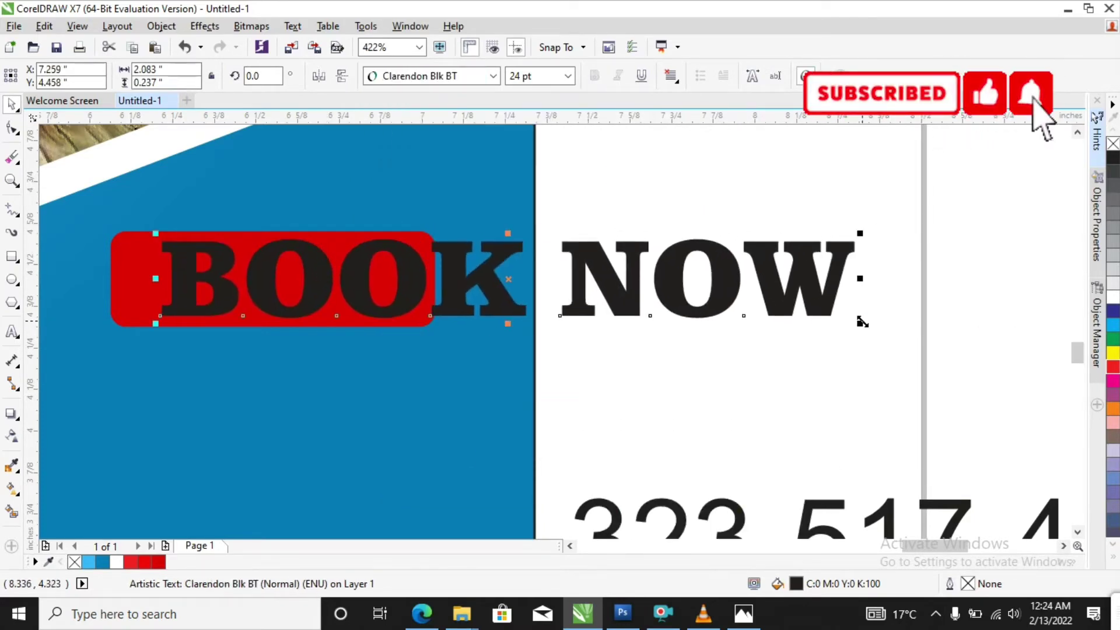
left_click_drag(828, 285, 421, 284)
key("F2")
left_click_drag(488, 208, 97, 358)
left_click_drag(235, 307, 154, 302)
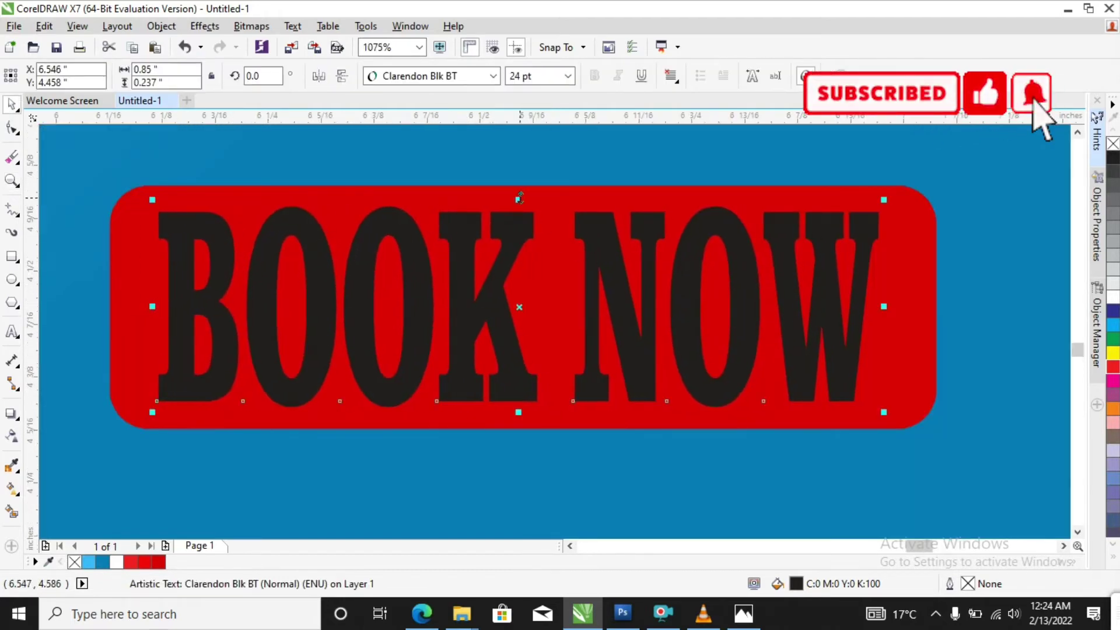
- Reduce the "BOOK NOW" text's height to about 0.18 inches and fill it with white
left_click_drag(519, 198, 519, 226)
left_click_drag(519, 413, 519, 387)
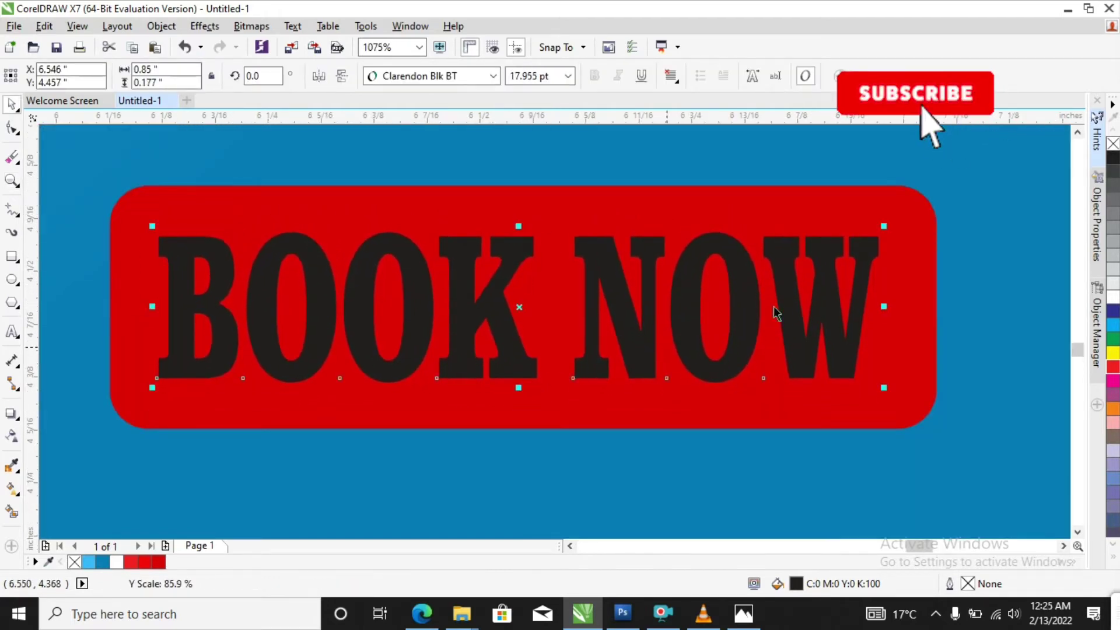
left_click(1112, 298)
- Reduce the red rounded rectangle's height to about 0.25 inches around the "BOOK NOW" text
left_click(524, 420)
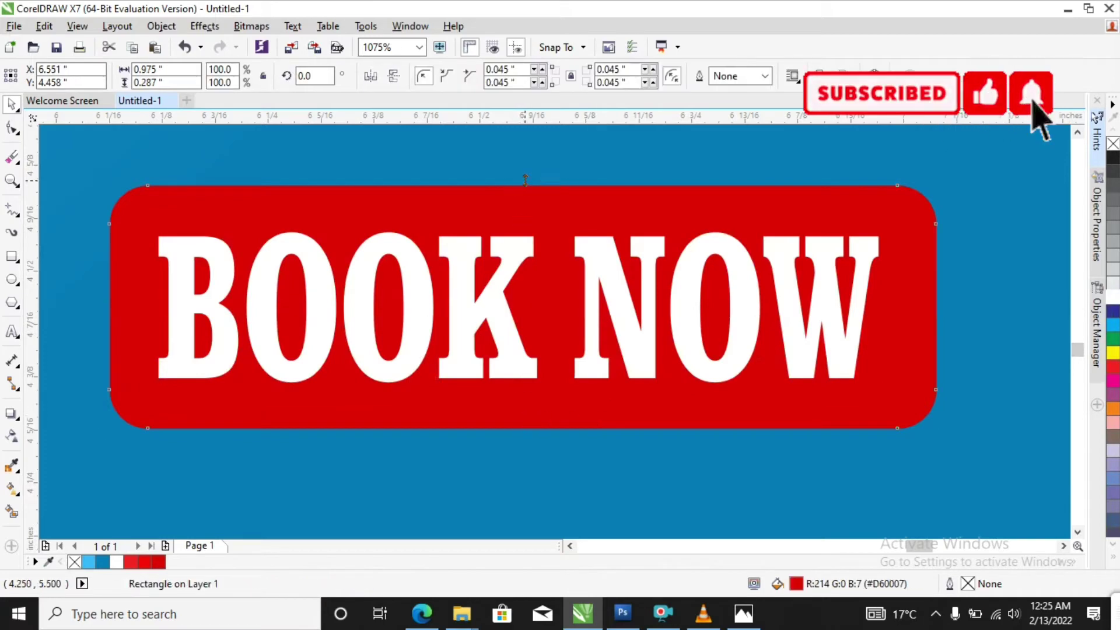
left_click_drag(526, 179, 526, 188)
left_click_drag(523, 433, 524, 413)
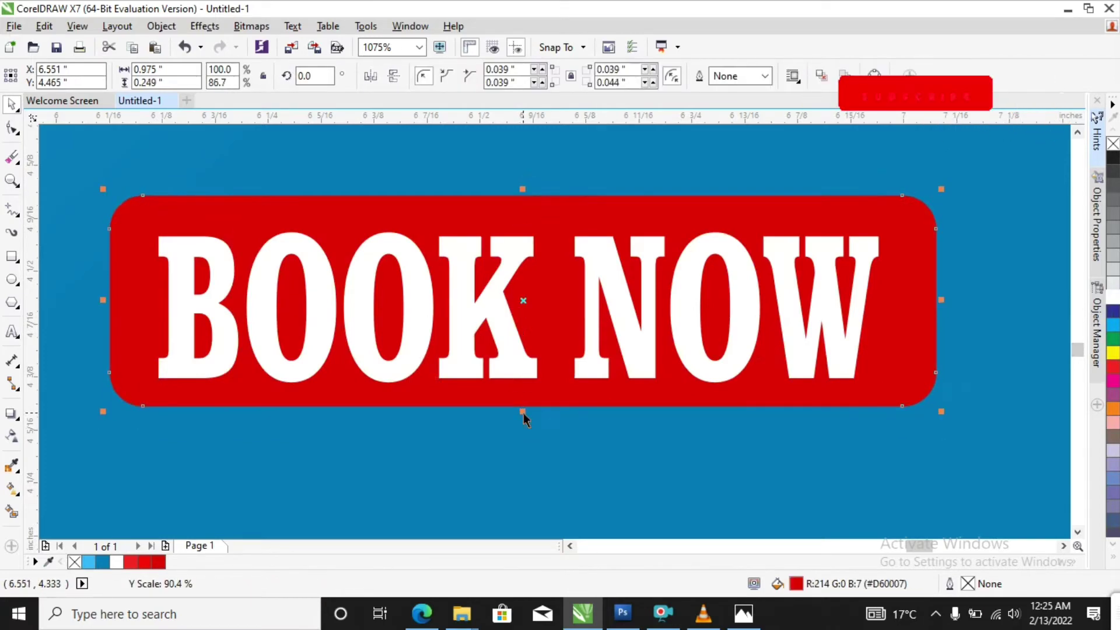
- Shorten the "BOOK NOW" text to about 0.16 inches high and centre it vertically on the red button
left_click(574, 309)
left_click_drag(518, 226, 520, 237)
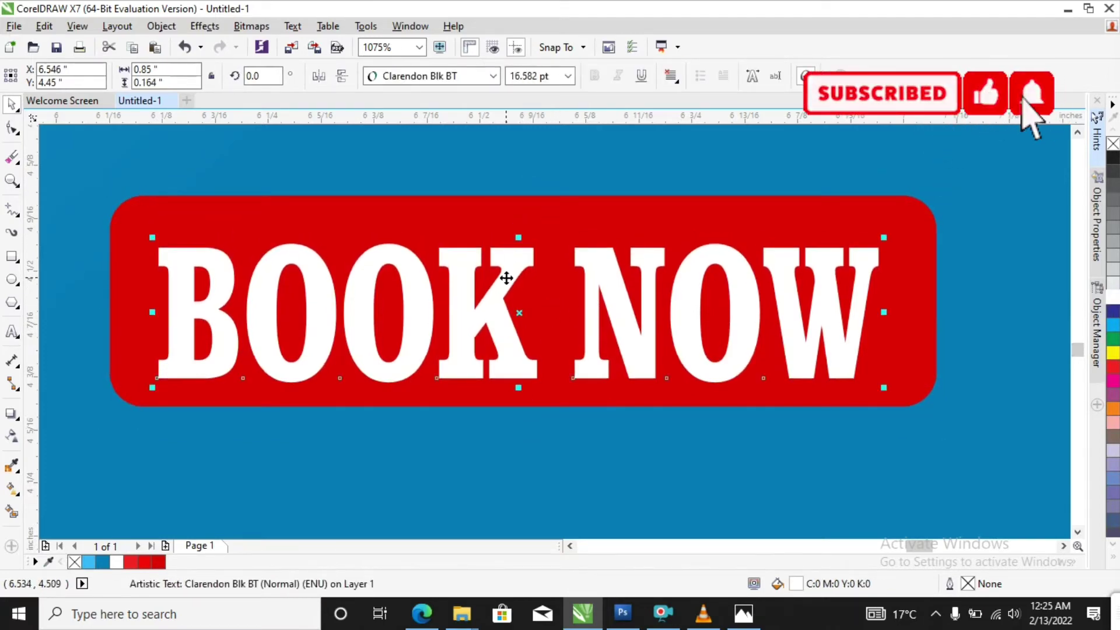
left_click_drag(506, 279, 505, 269)
key("z")
right_click(505, 269)
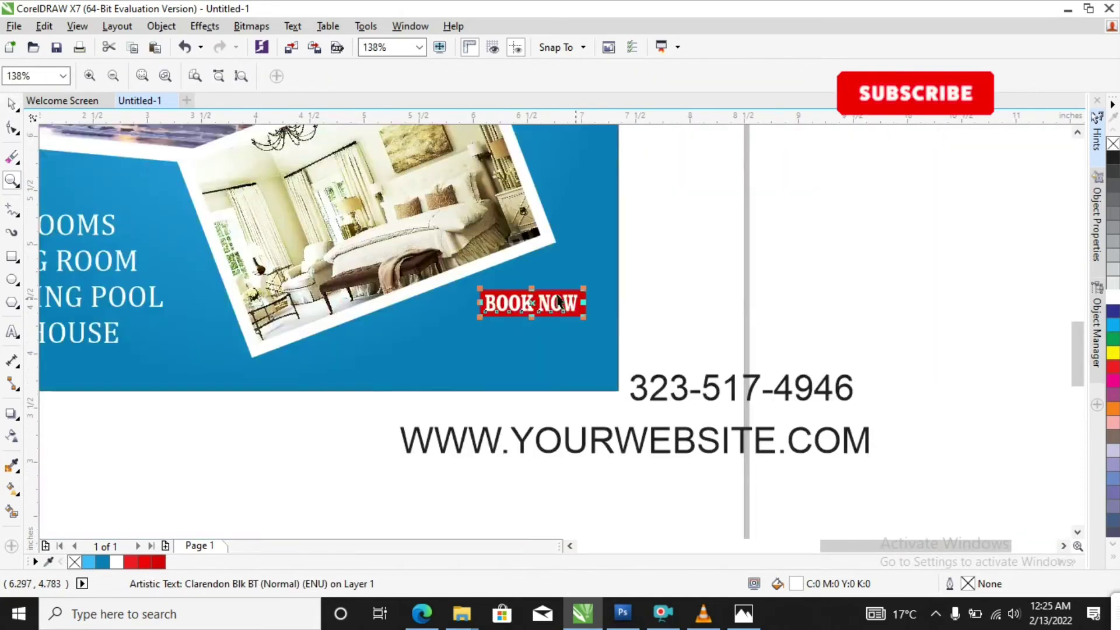
- Shrink the "BOOK NOW" text further to about 0.13 inches high and recentre it on the button
key("space")
left_click(694, 357)
left_click_drag(675, 257, 455, 342)
left_click(355, 330)
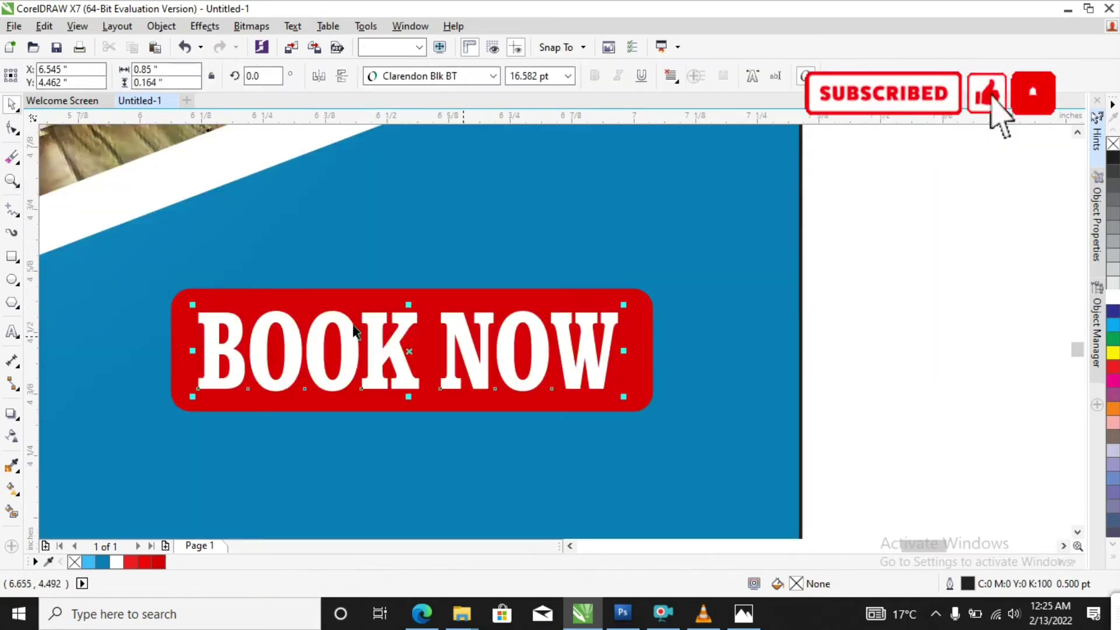
key("F2")
left_click_drag(145, 257, 793, 440)
left_click_drag(459, 265, 466, 288)
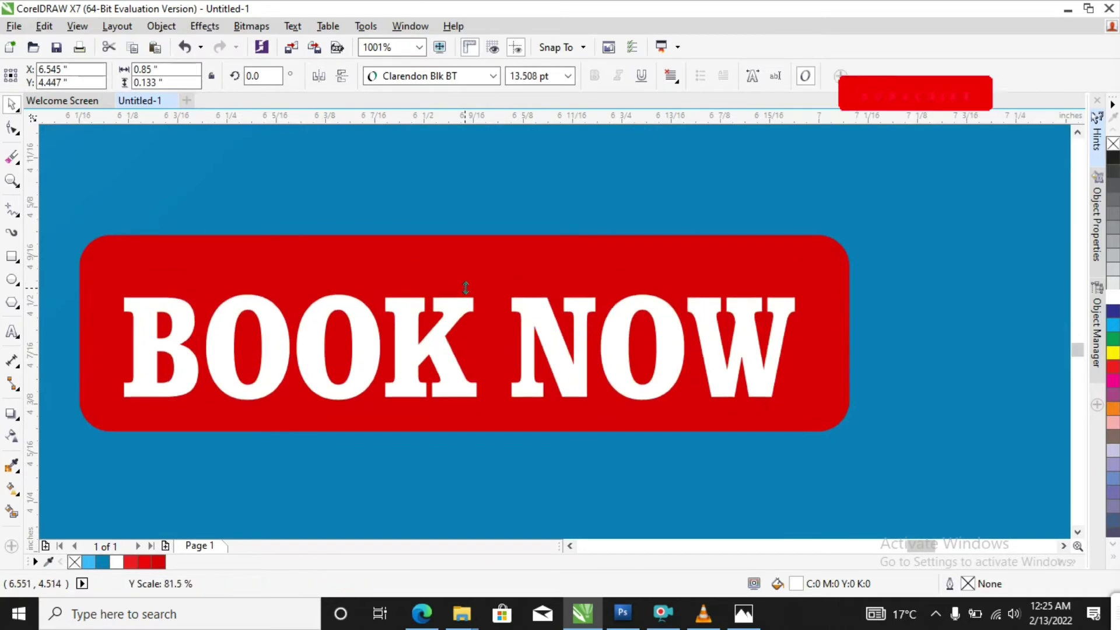
left_click_drag(452, 364, 448, 354)
key("z")
right_click(446, 352)
right_click(446, 353)
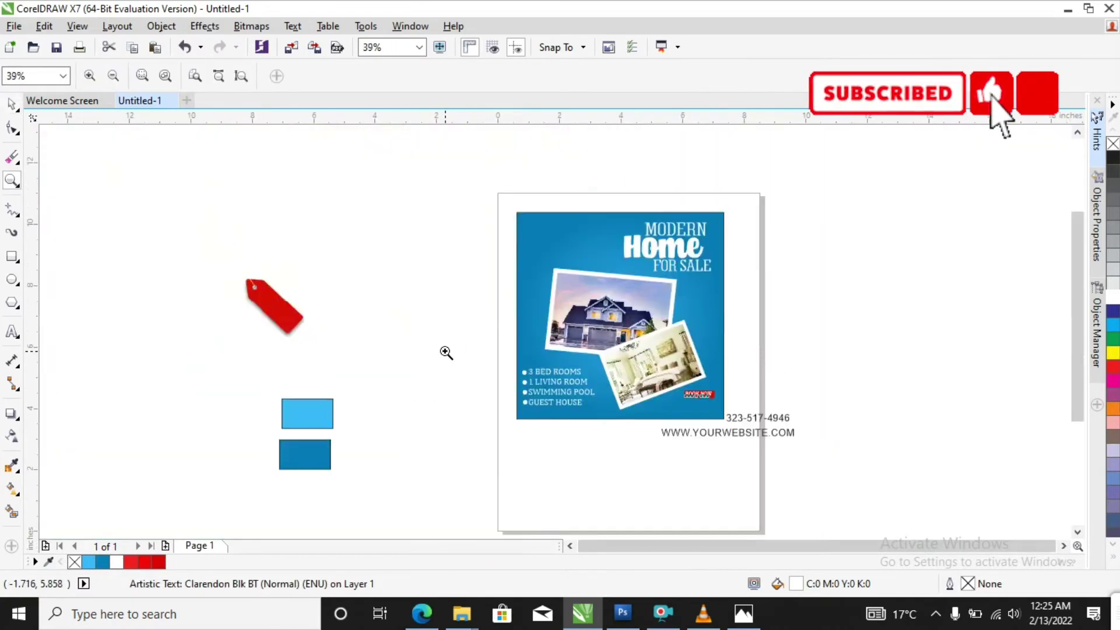
- Set the phone number text's font to Cambria and move it onto the flyer below the "BOOK NOW" button
key("space")
key("z")
left_click_drag(598, 375, 830, 452)
key("space")
left_click(622, 373)
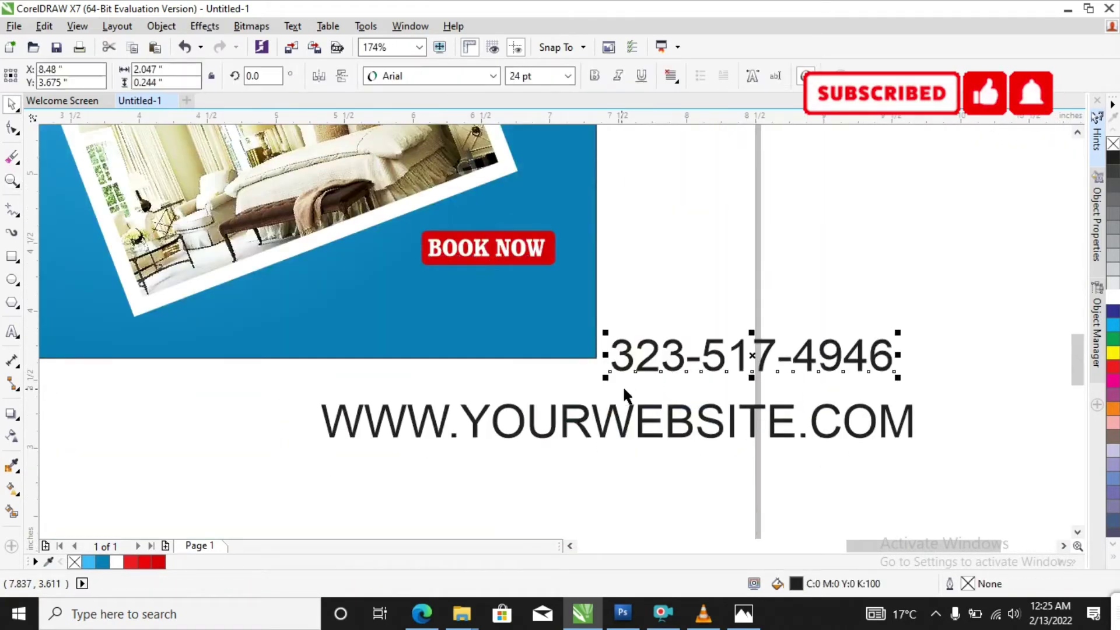
scroll(531, 324, "down", 2)
scroll(531, 325, "up", 2)
left_click(496, 80)
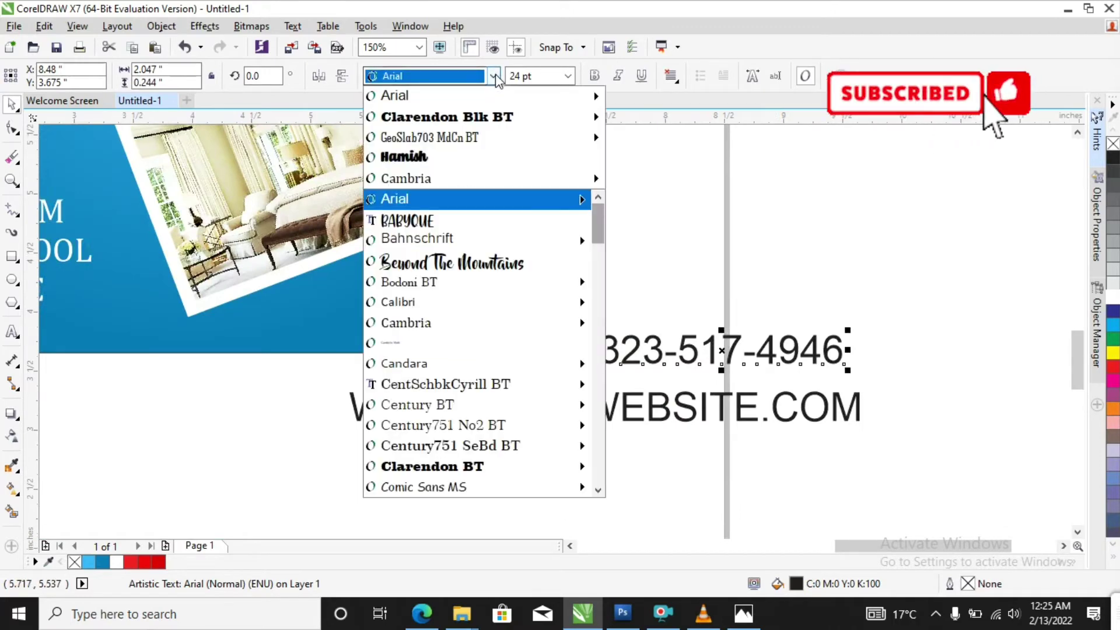
mouse_move(494, 143)
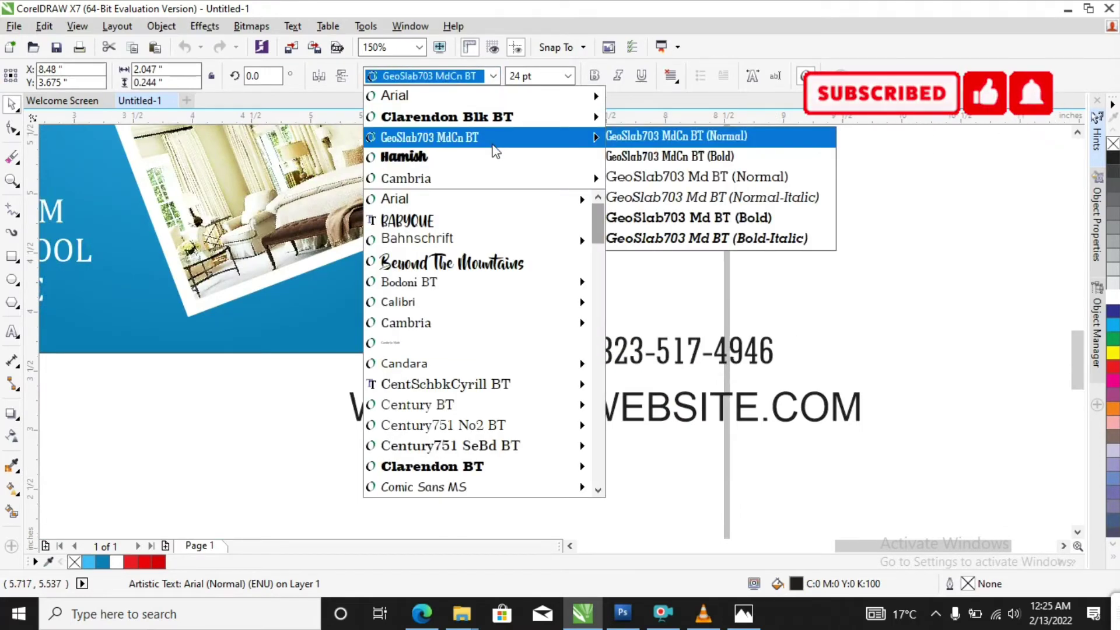
left_click(501, 178)
left_click_drag(709, 353, 439, 302)
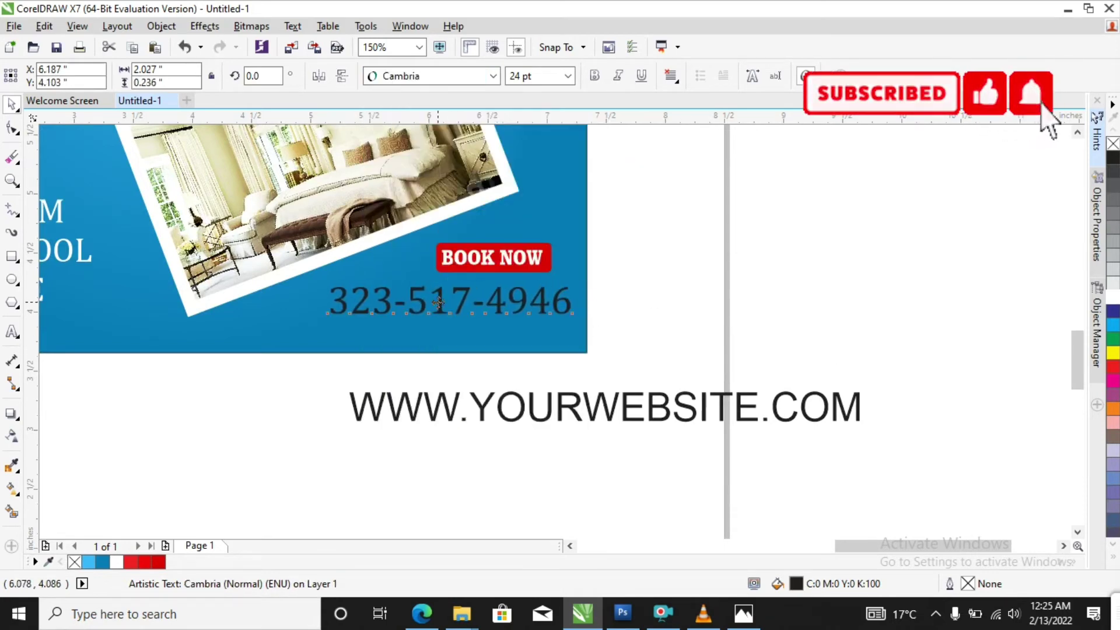
left_click(563, 414)
left_click(493, 76)
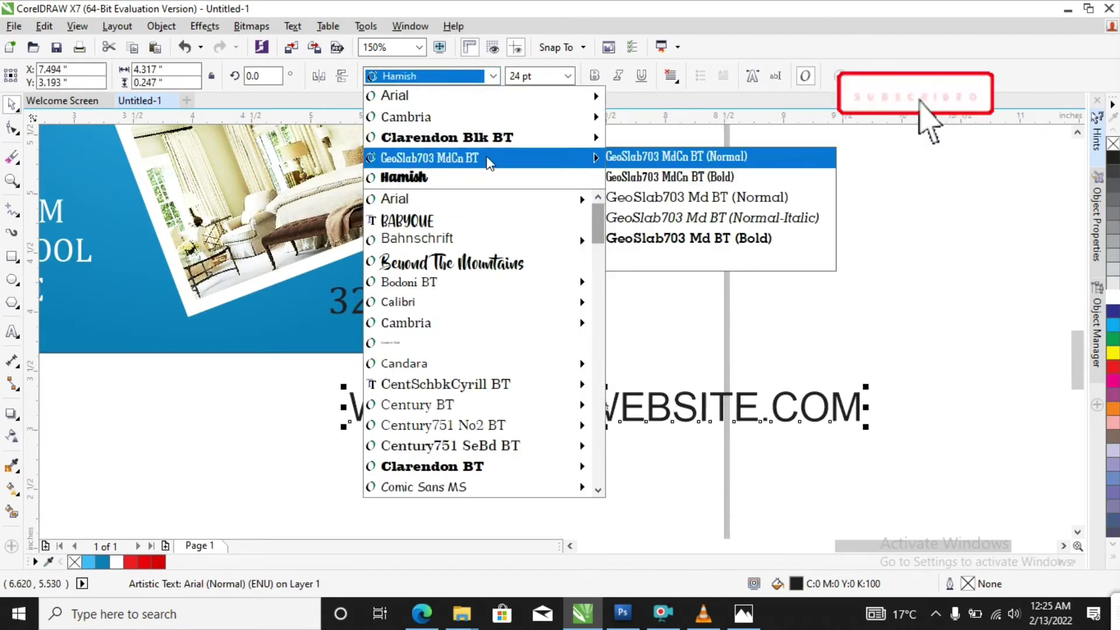
left_click(489, 158)
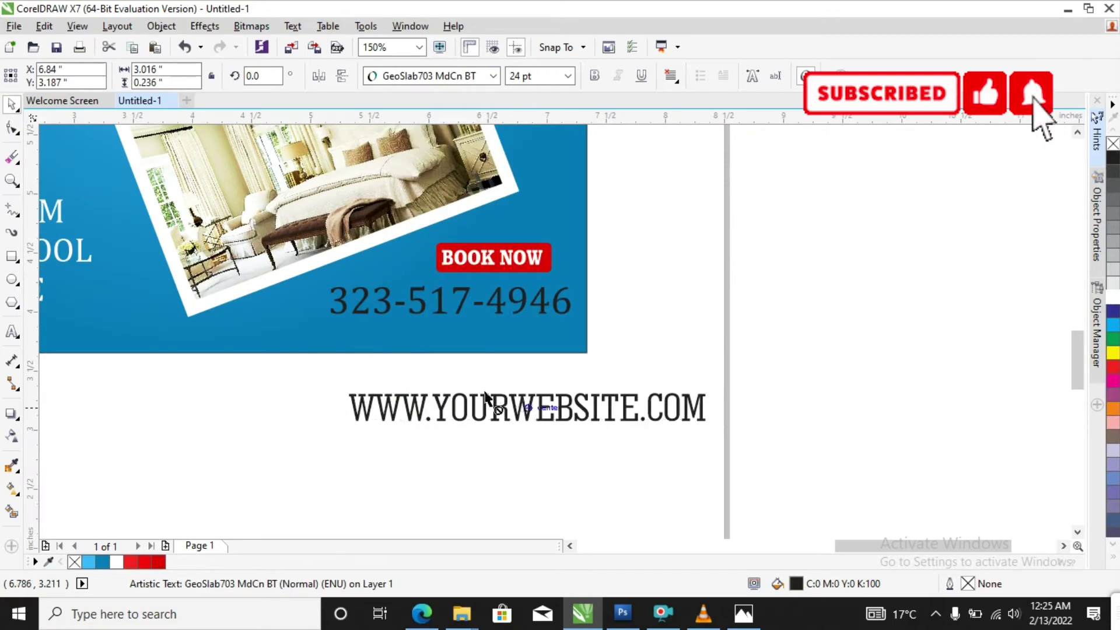
left_click_drag(486, 398, 362, 328)
- Fill both the phone number and the website text with white
left_click(425, 306, "shift")
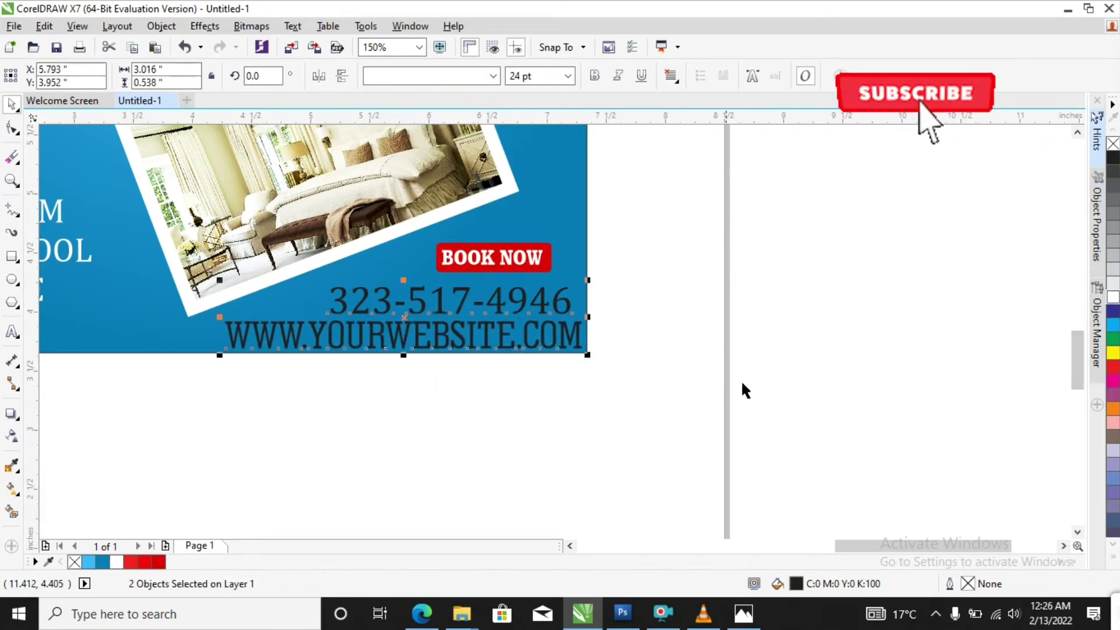
left_click(699, 385)
key("F2")
left_click_drag(673, 253, 190, 374)
- Right-align the phone number with the website text, scale both down and position them beneath the "BOOK NOW" button
left_click(799, 326)
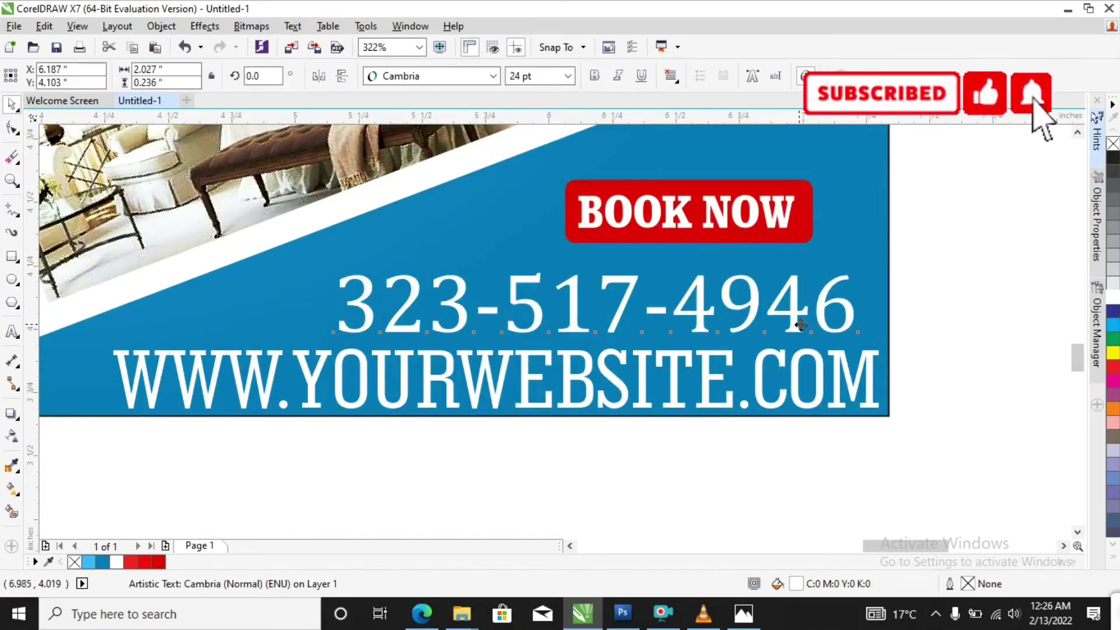
left_click_drag(801, 324, 822, 325)
left_click_drag(885, 414, 637, 368)
left_click_drag(496, 339, 637, 349)
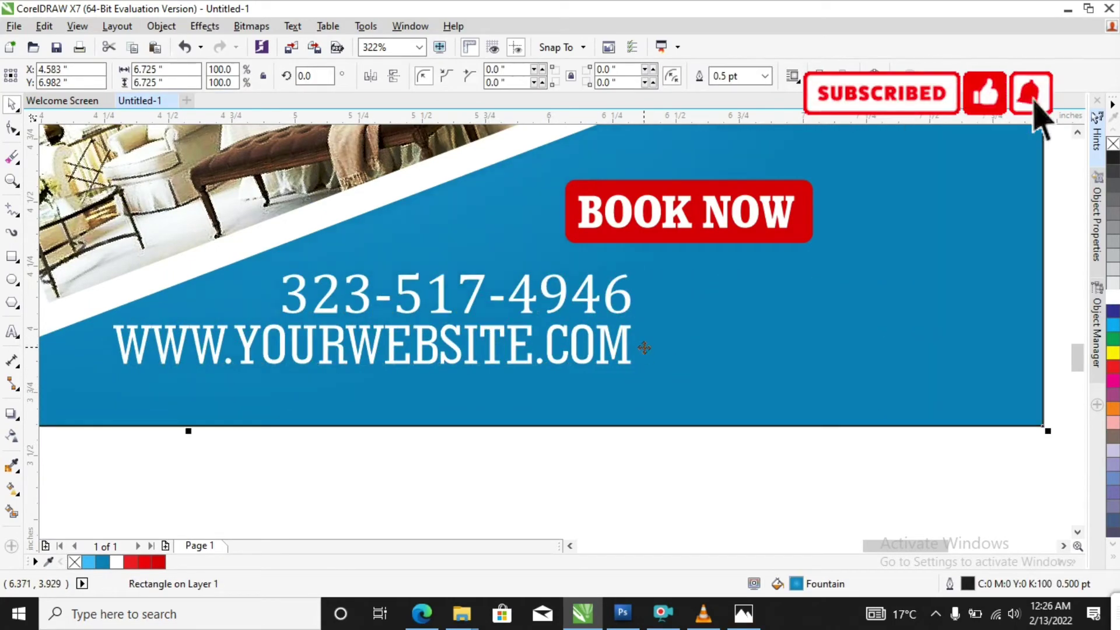
key("Escape")
left_click_drag(365, 333, 572, 334)
left_click_drag(314, 370, 333, 367)
left_click(516, 431)
key("z")
key("F3")
key("F3")
key("space")
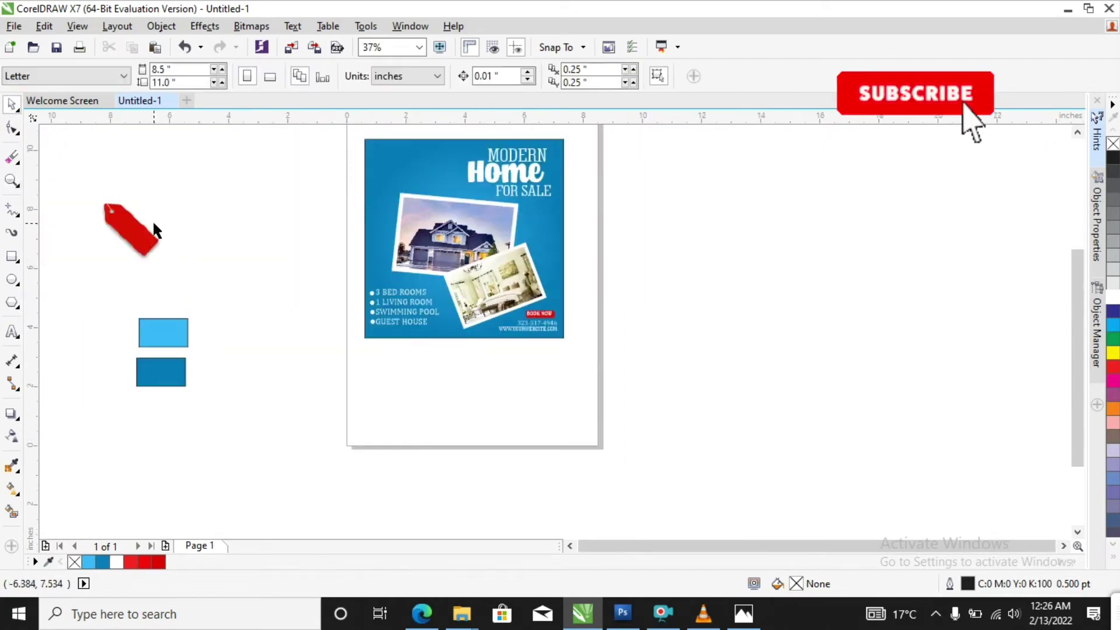
- Move the red price tag onto the flyer's house photo and scale it down to about 2.19 by 2.03 inches
left_click_drag(152, 219, 429, 251)
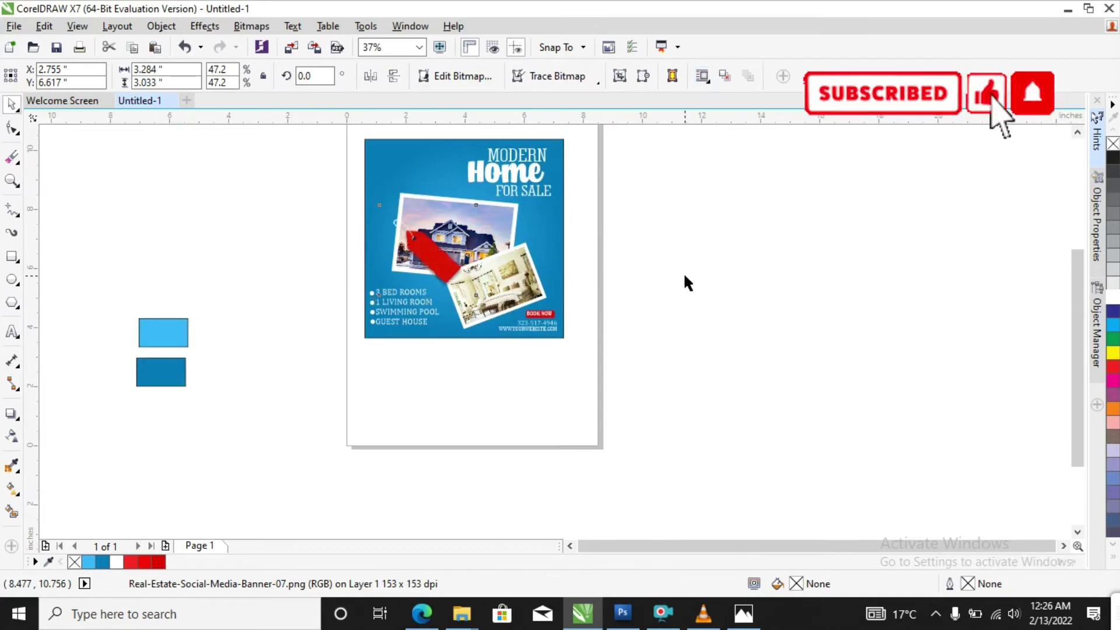
key("F2")
left_click_drag(315, 186, 591, 338)
left_click_drag(508, 325, 471, 329)
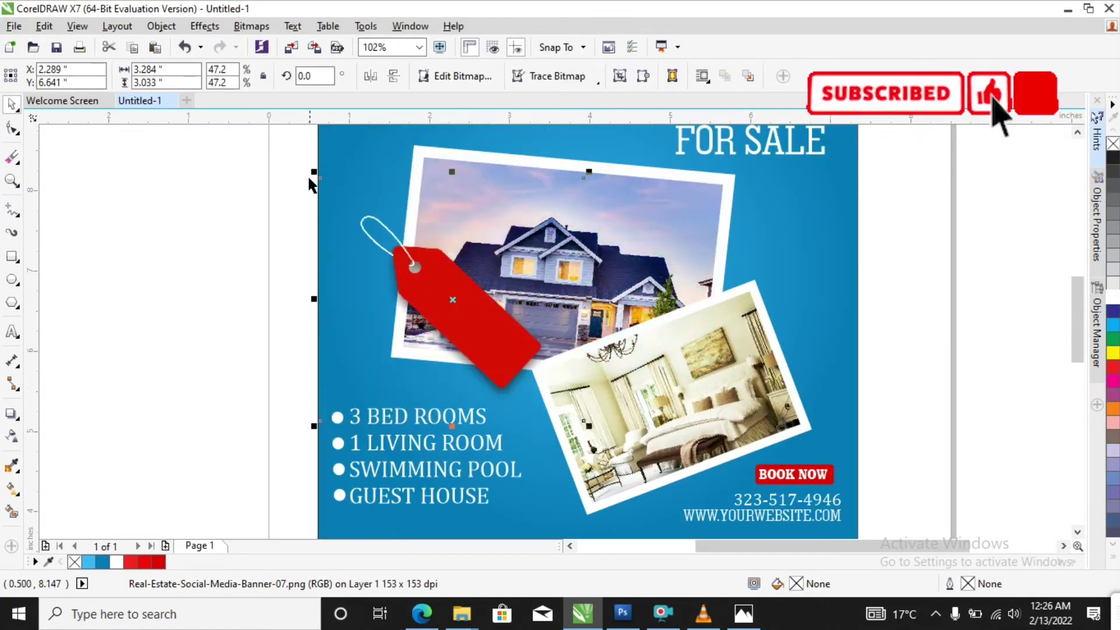
left_click_drag(321, 177, 409, 258)
left_click_drag(500, 355, 413, 315)
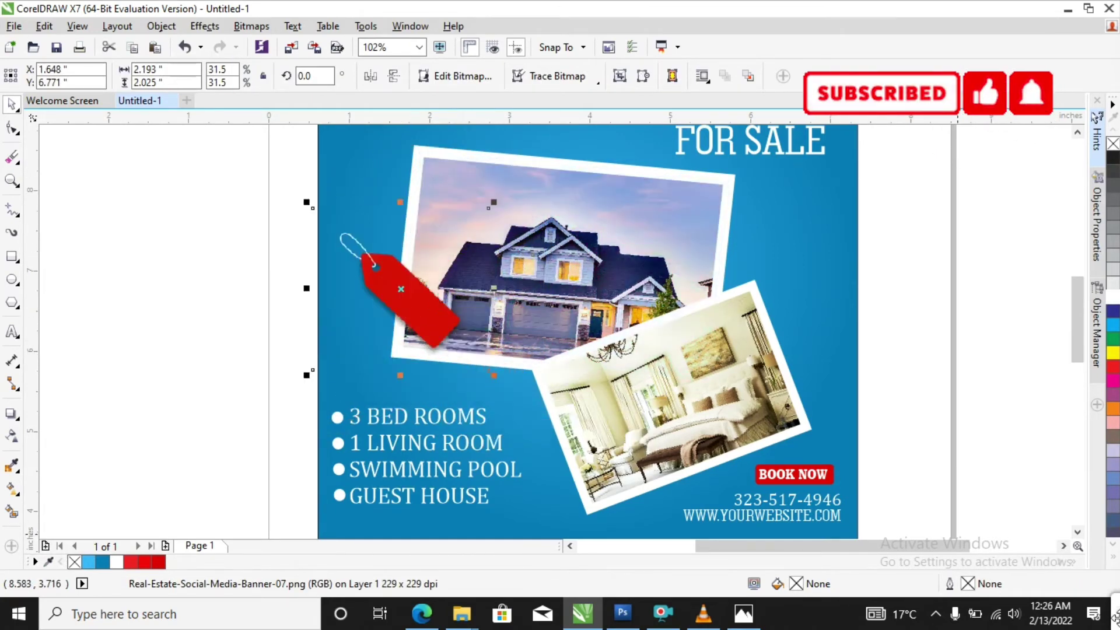
- Check the reference flyer image, enlarge the red tag to about 2.78 by 2.56 inches and place it over the house photo's lower-left corner
left_click(749, 621)
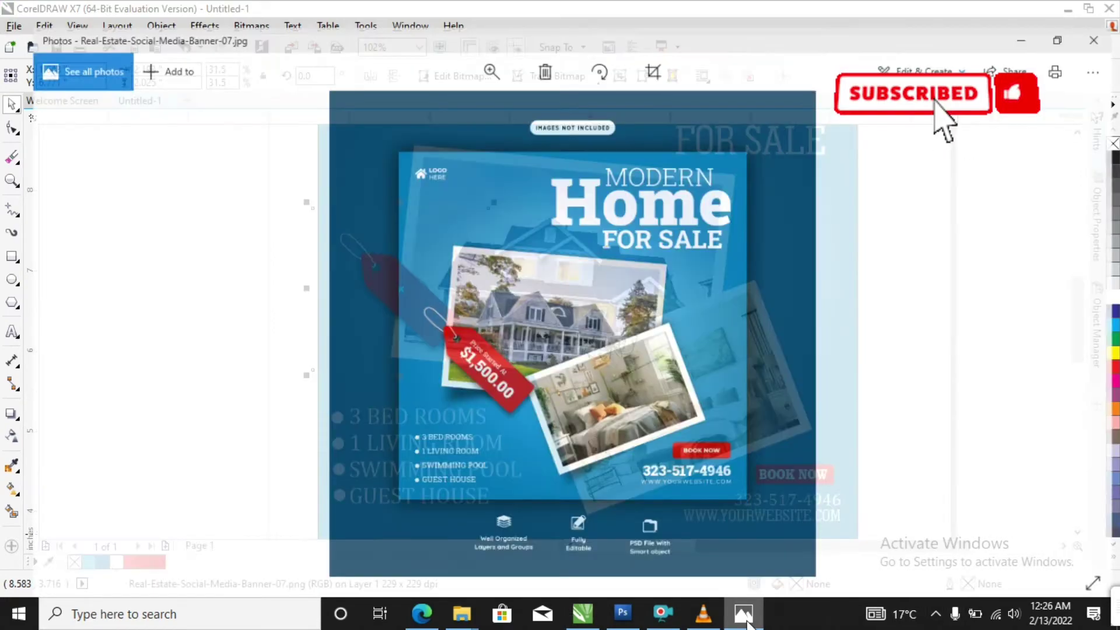
left_click(748, 622)
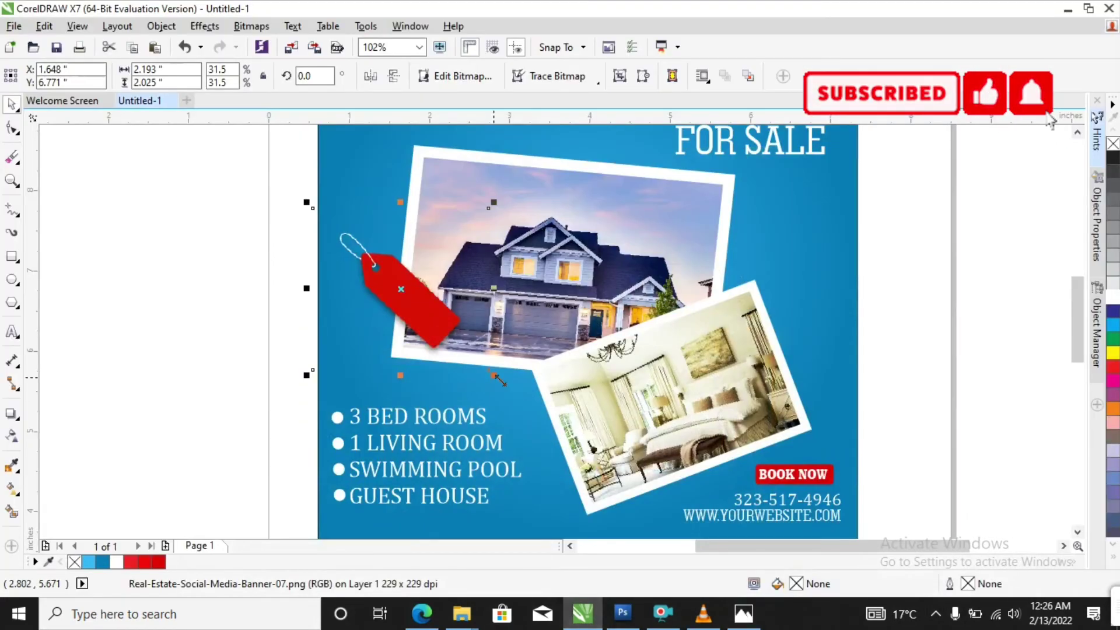
left_click_drag(495, 377, 540, 419)
left_click_drag(461, 348, 488, 372)
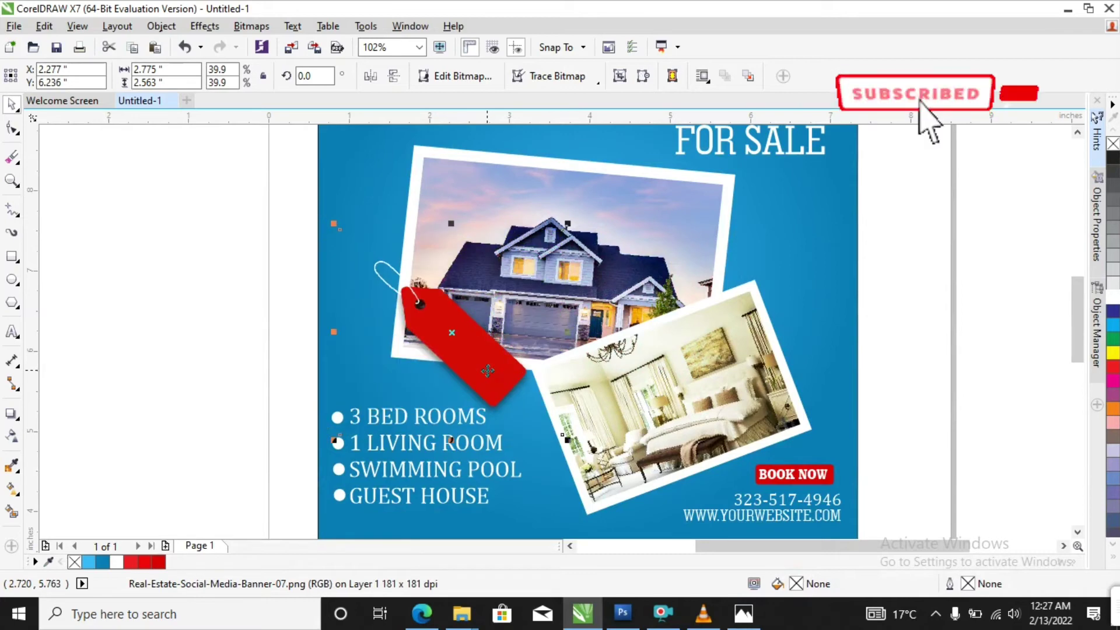
- Move the framed house photo slightly upward behind the red tag
left_click(625, 262)
left_click_drag(625, 261, 626, 251)
left_click(923, 325)
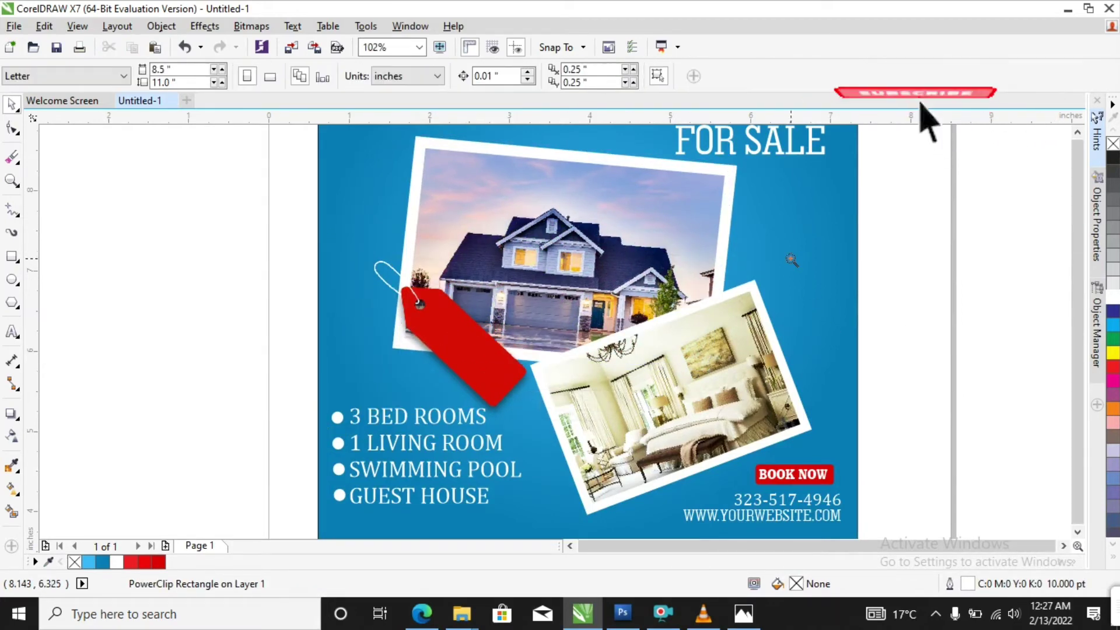
key("F3")
key("F2")
left_click_drag(401, 216, 623, 370)
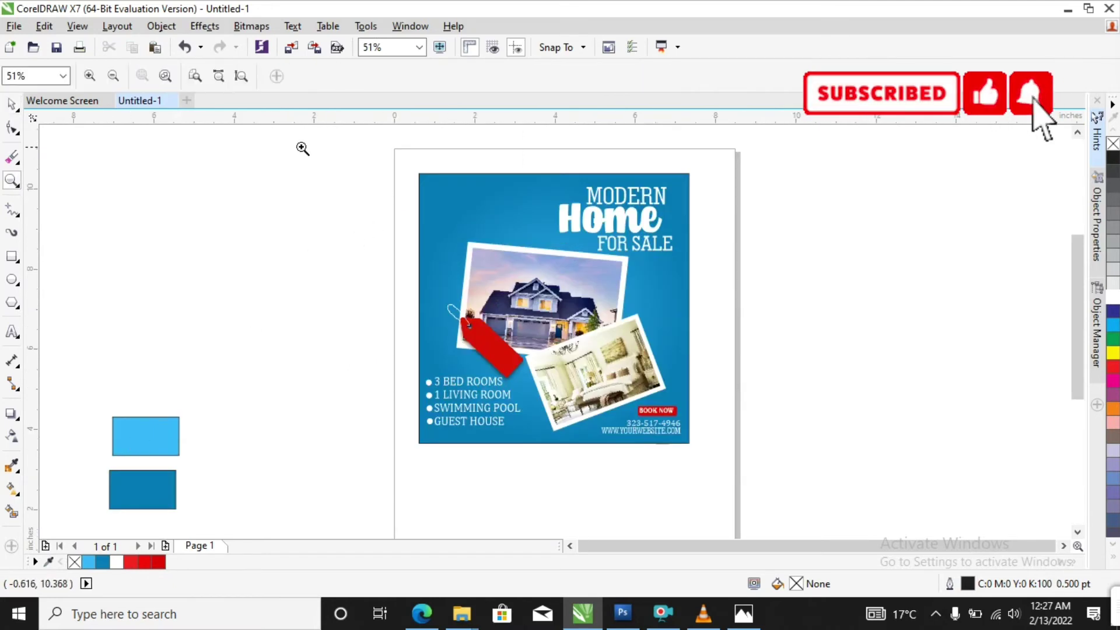